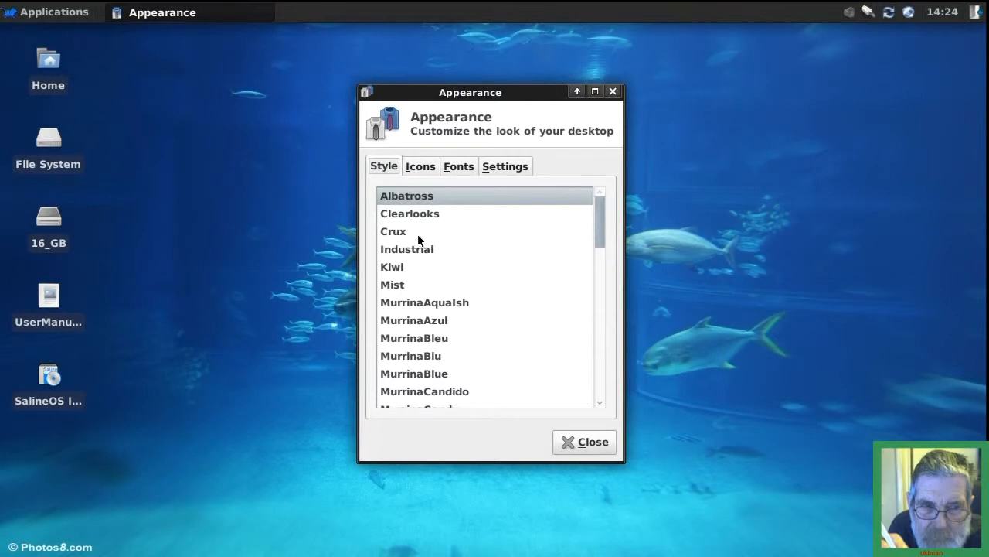
- Apply the Crux style to the desktop and close the Appearance settings
click(401, 232)
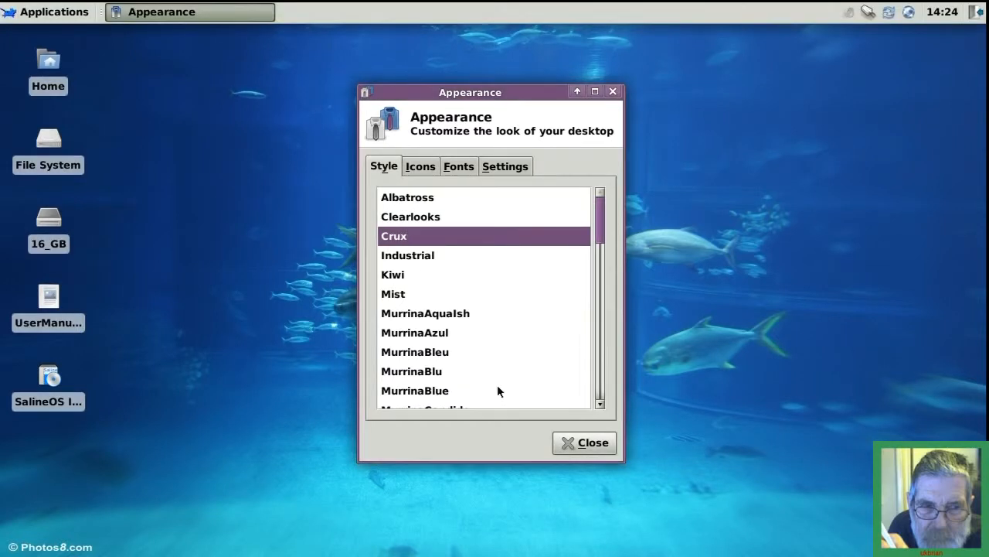
click(575, 445)
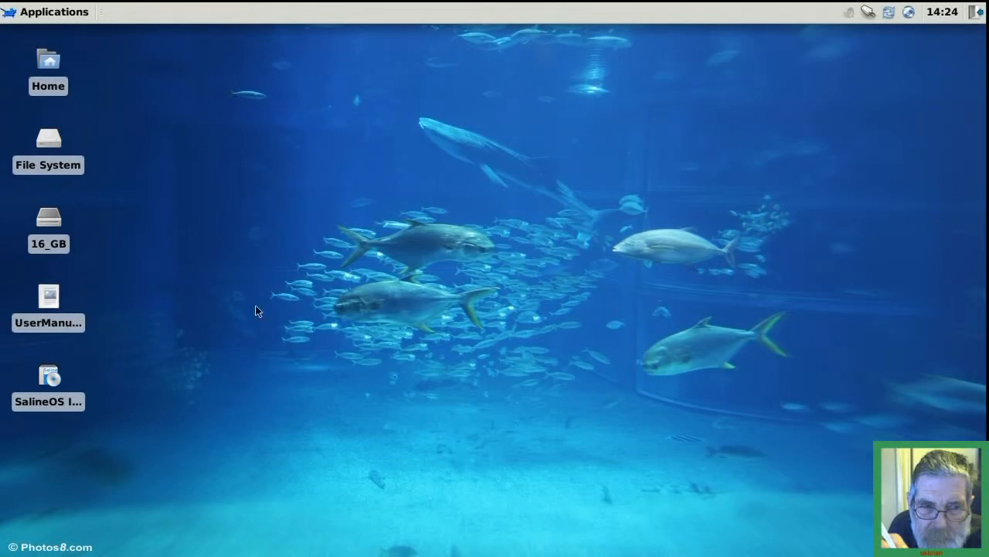
mouse_move(410, 553)
right_click(507, 544)
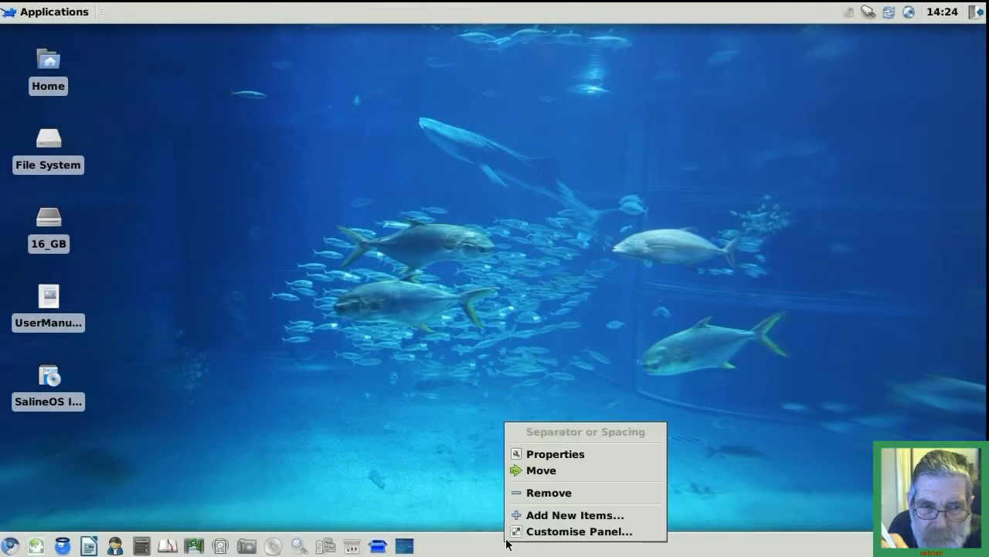
click(537, 454)
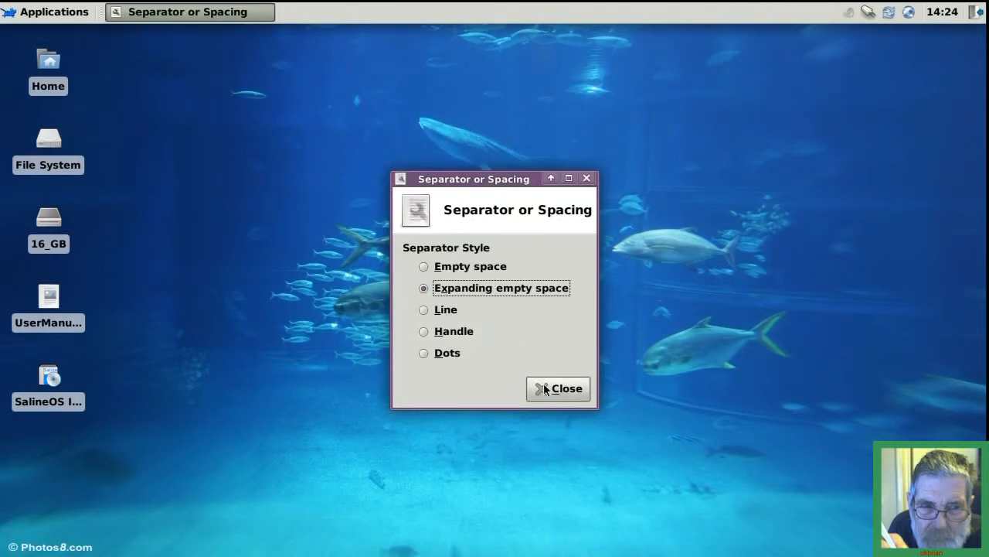
click(552, 389)
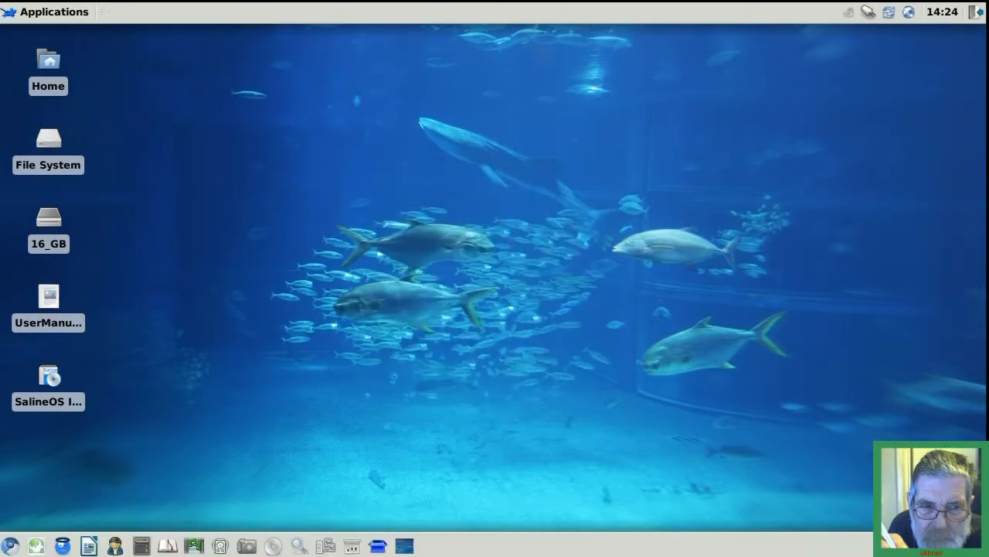
- Move Panel 2, the launcher panel, to the middle of the screen's right edge and set it to Normal Height
right_click(534, 550)
click(552, 546)
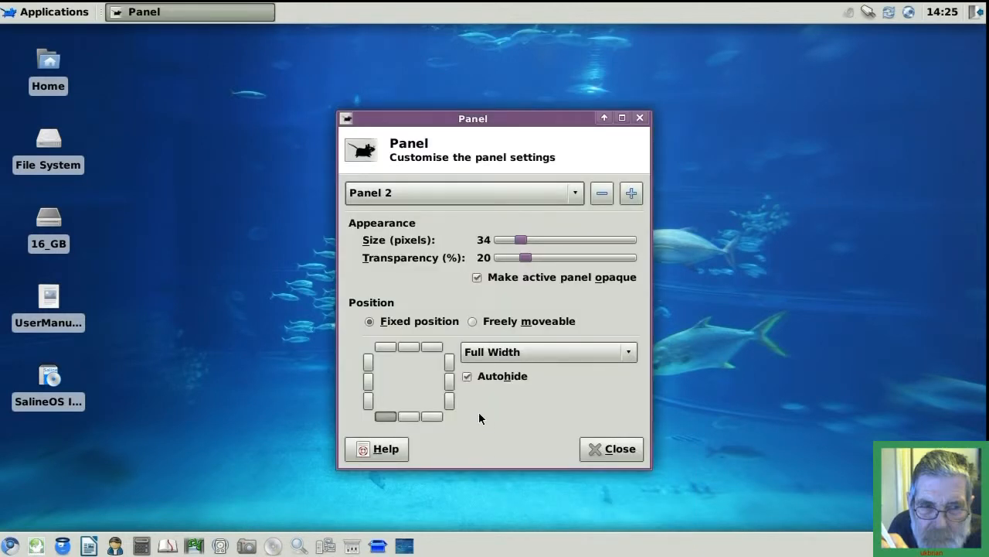
click(451, 379)
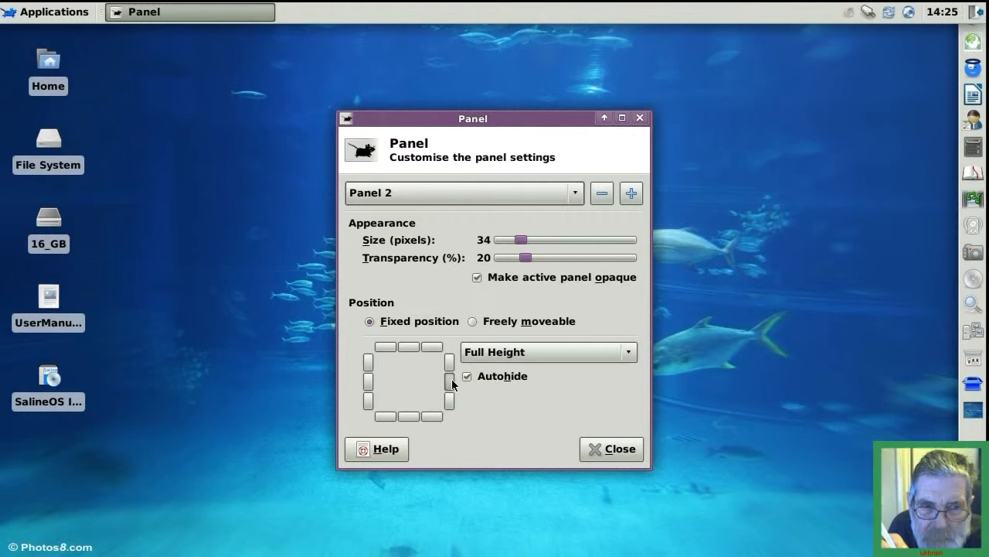
click(629, 352)
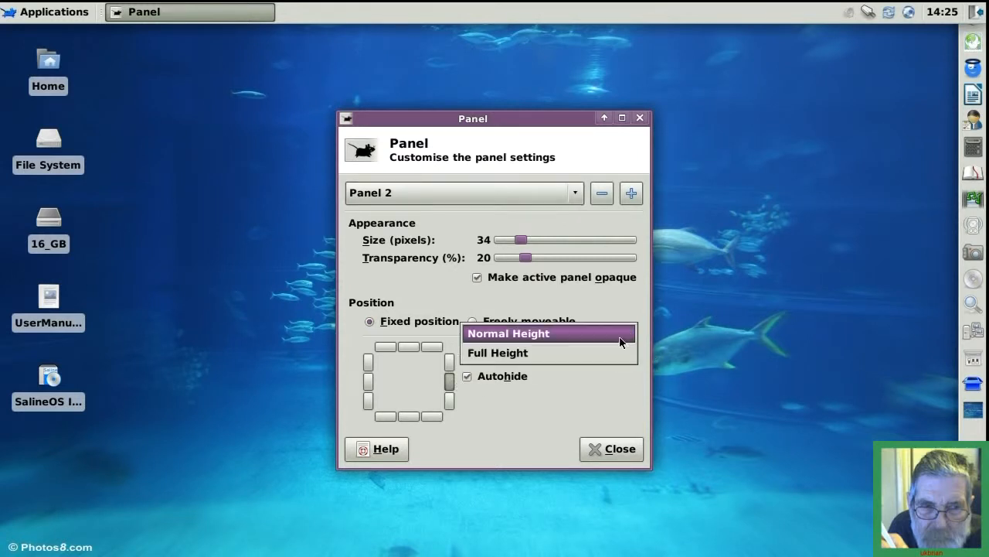
click(619, 338)
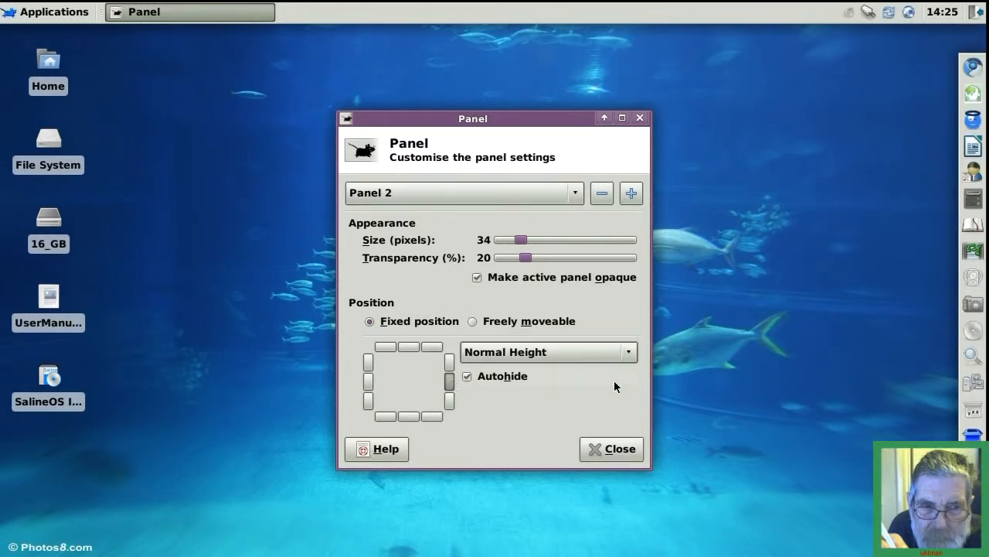
click(617, 448)
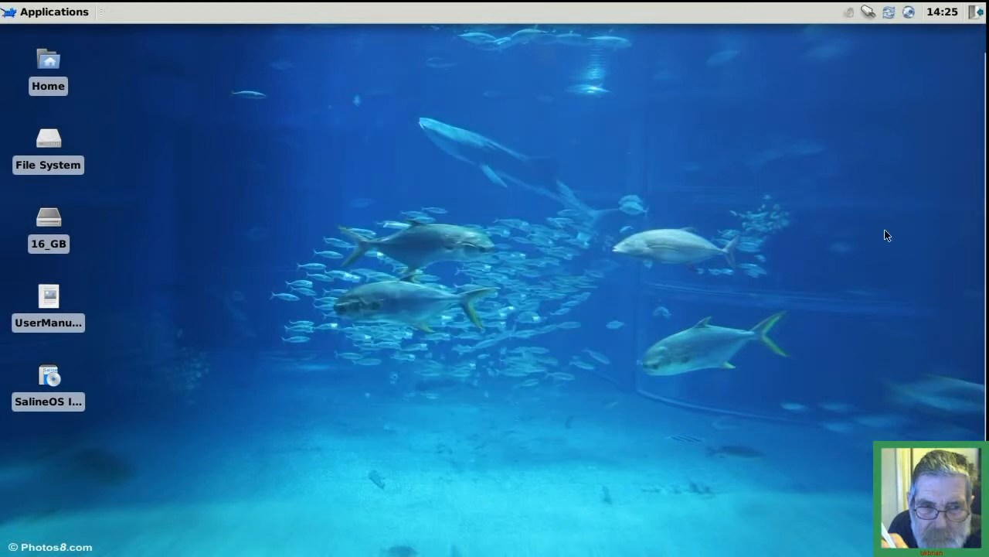
- Remove the separator beside the Applications menu and the separators on both sides of the clock from Panel 1
mouse_move(983, 226)
right_click(99, 23)
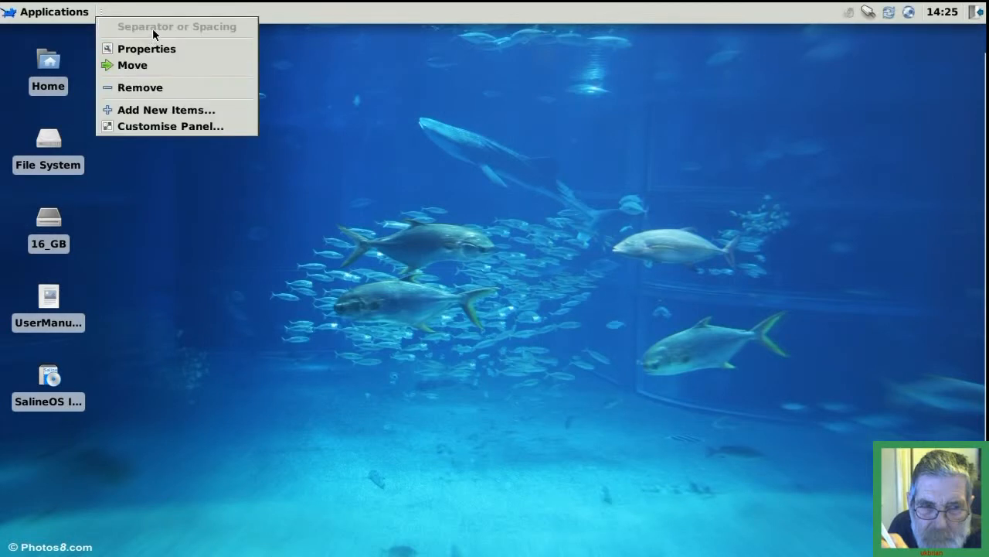
click(142, 90)
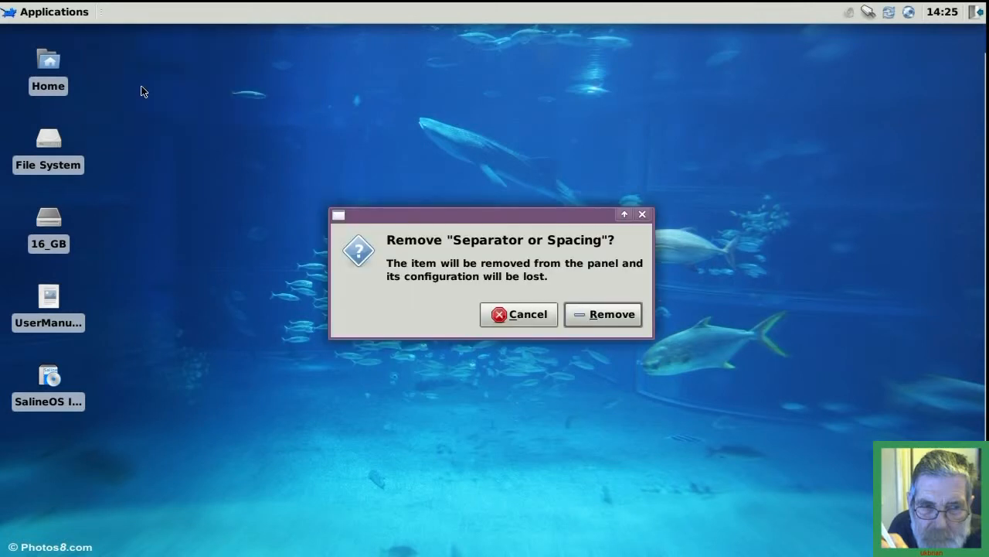
click(617, 315)
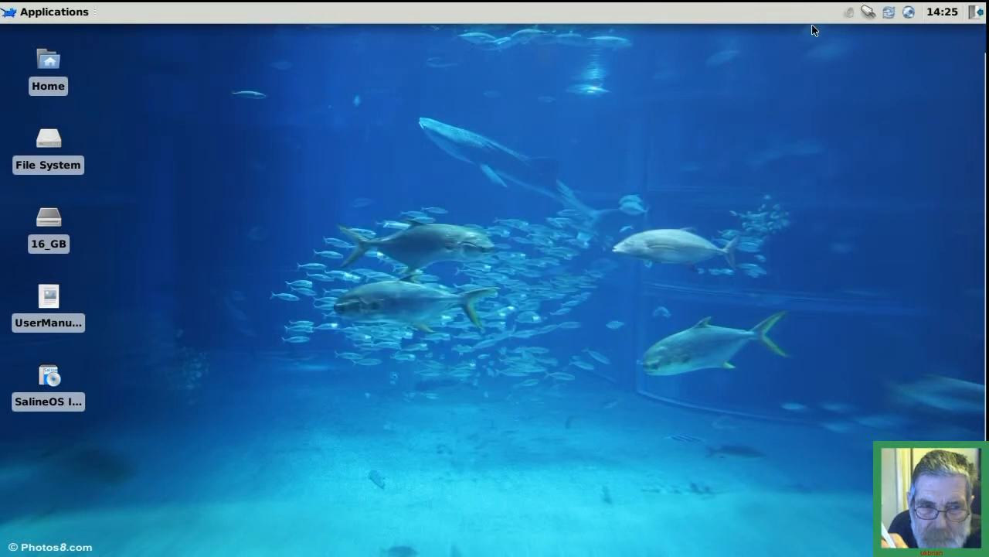
right_click(922, 23)
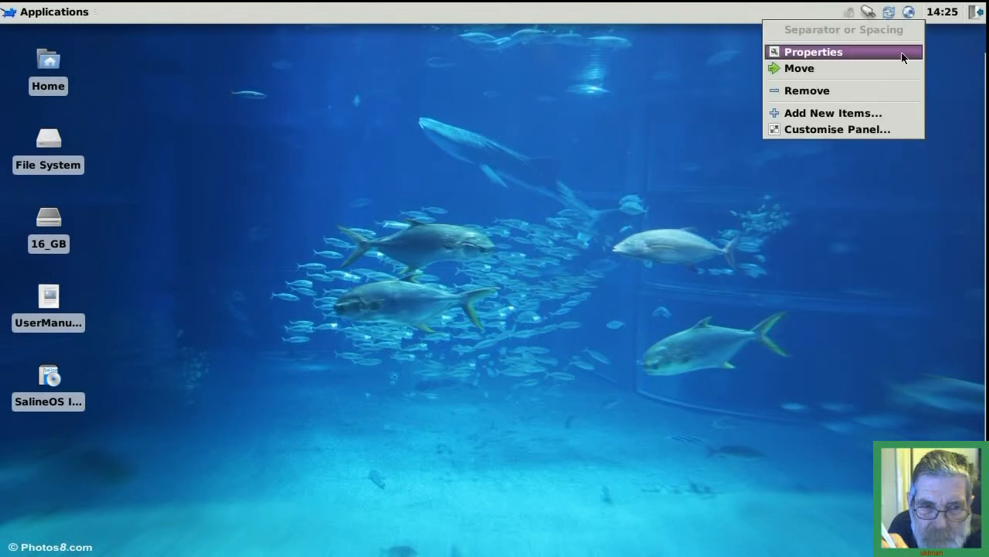
click(895, 90)
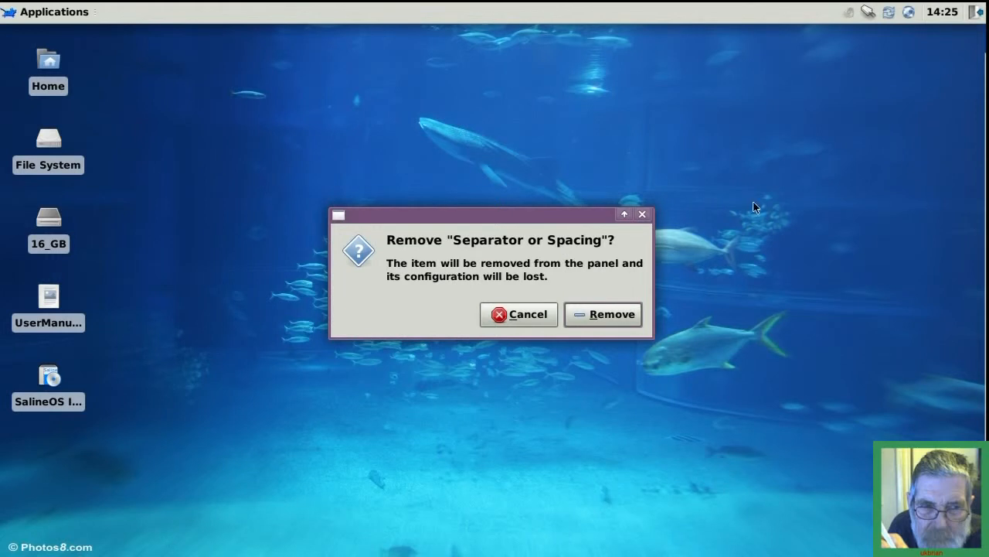
click(632, 317)
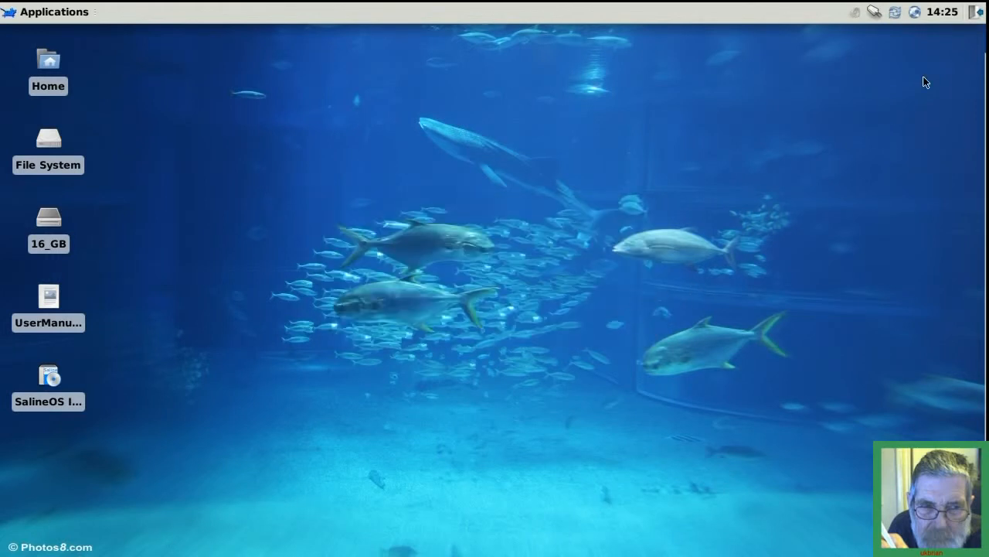
right_click(964, 24)
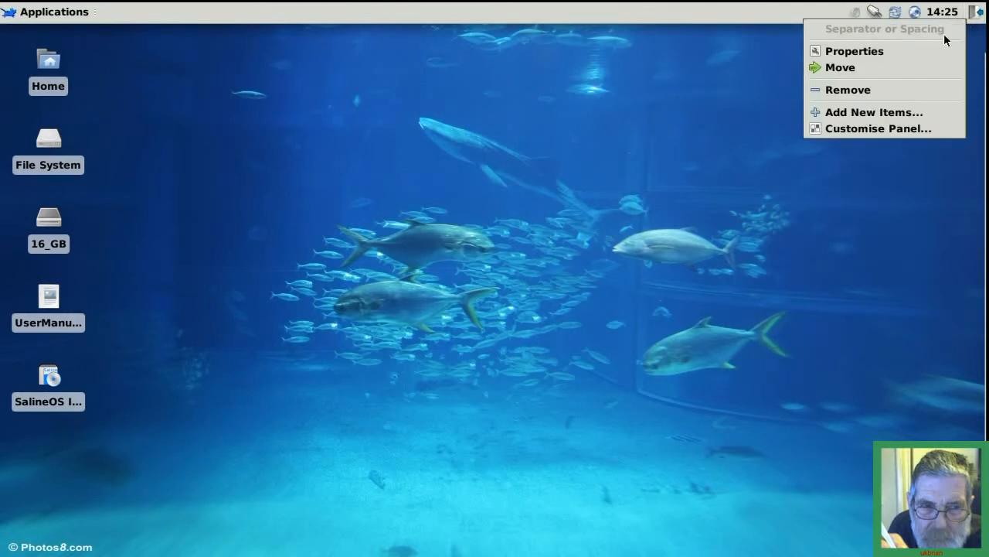
click(919, 89)
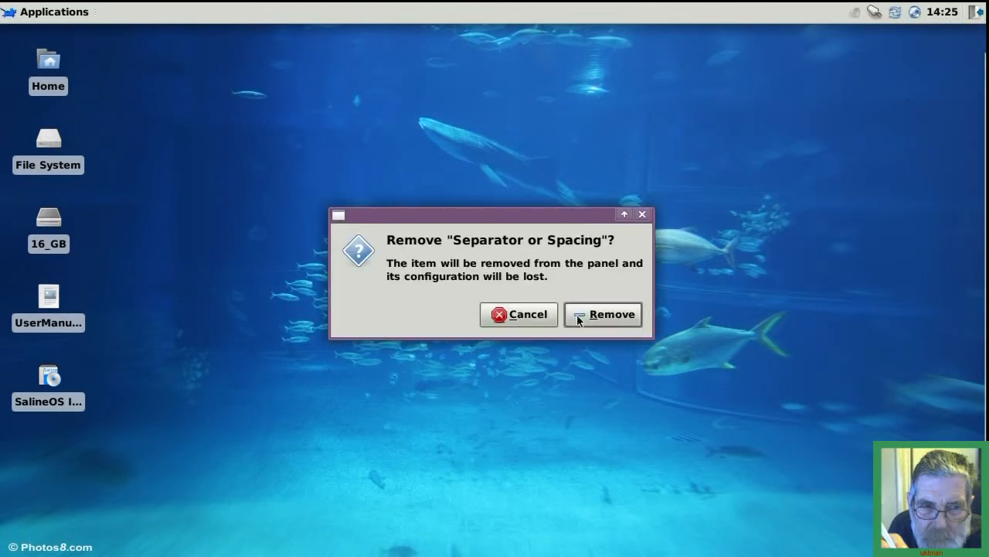
click(603, 313)
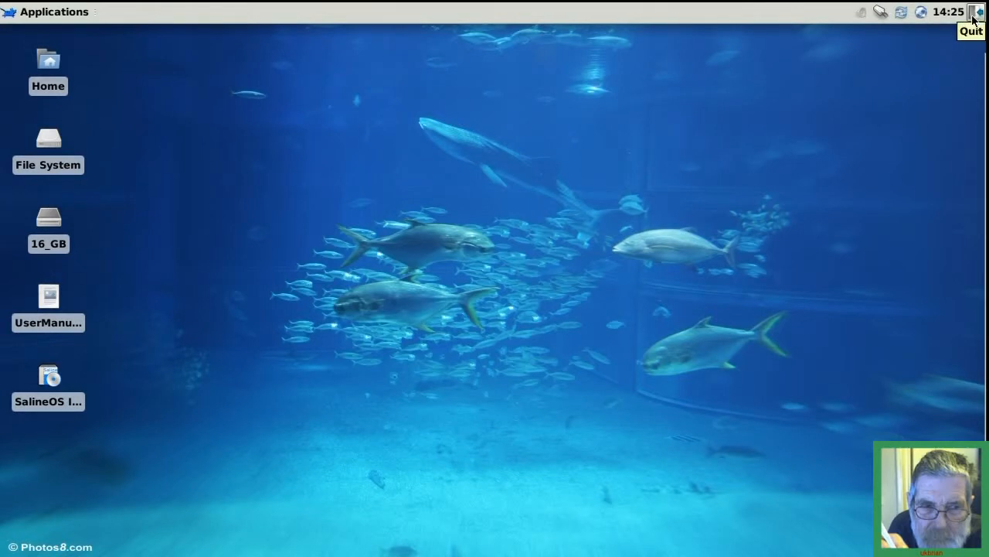
- Remove the Action Buttons item, which holds the Quit button, from the panel with the clock
click(39, 14)
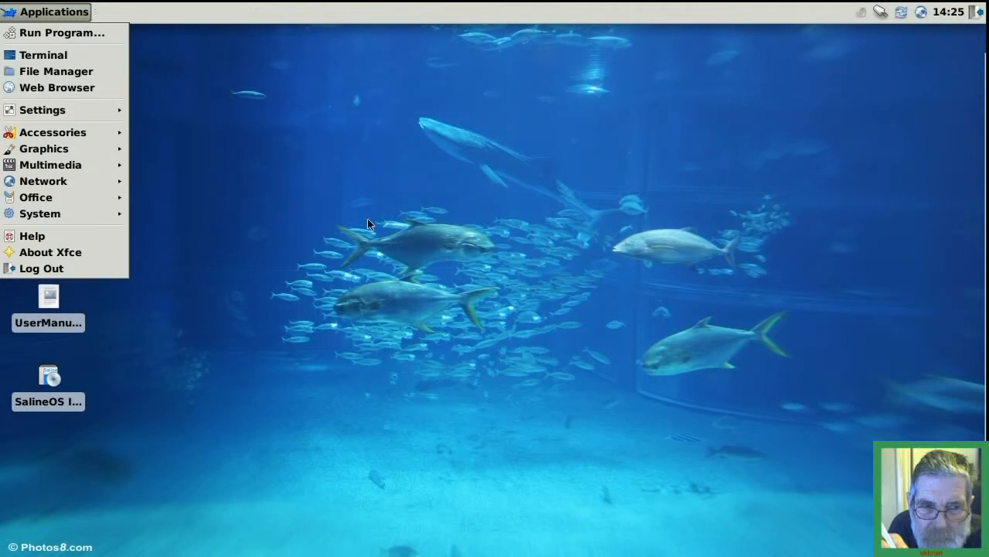
click(533, 185)
right_click(980, 17)
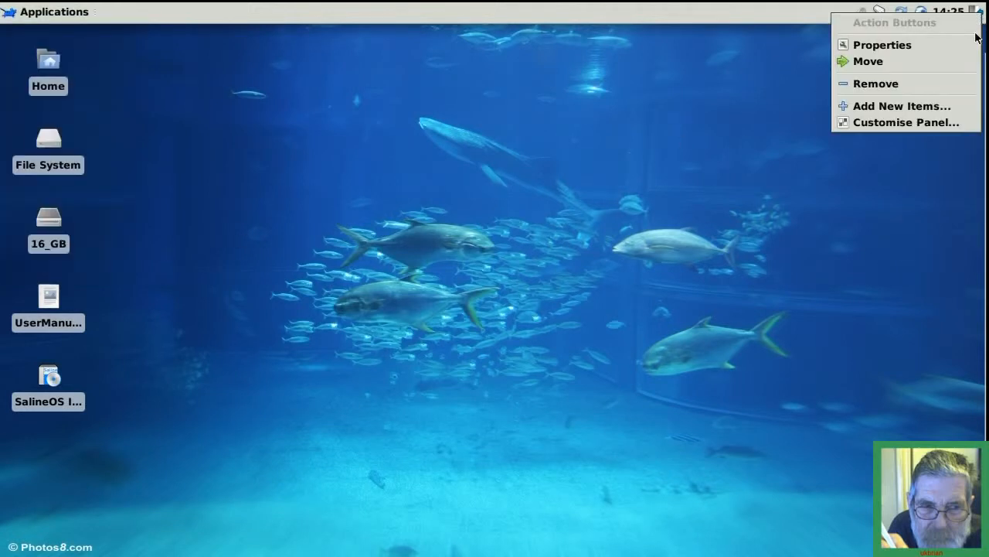
click(948, 84)
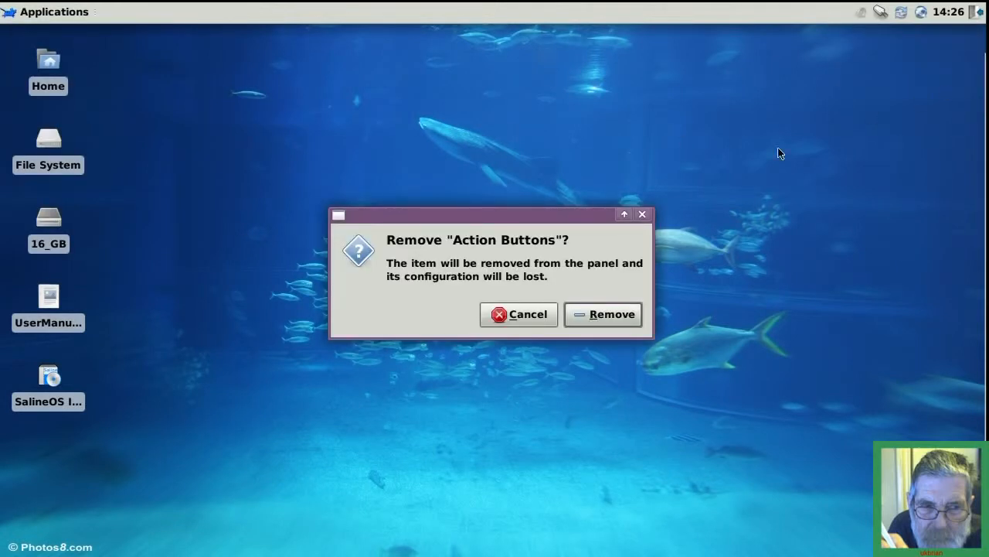
click(609, 315)
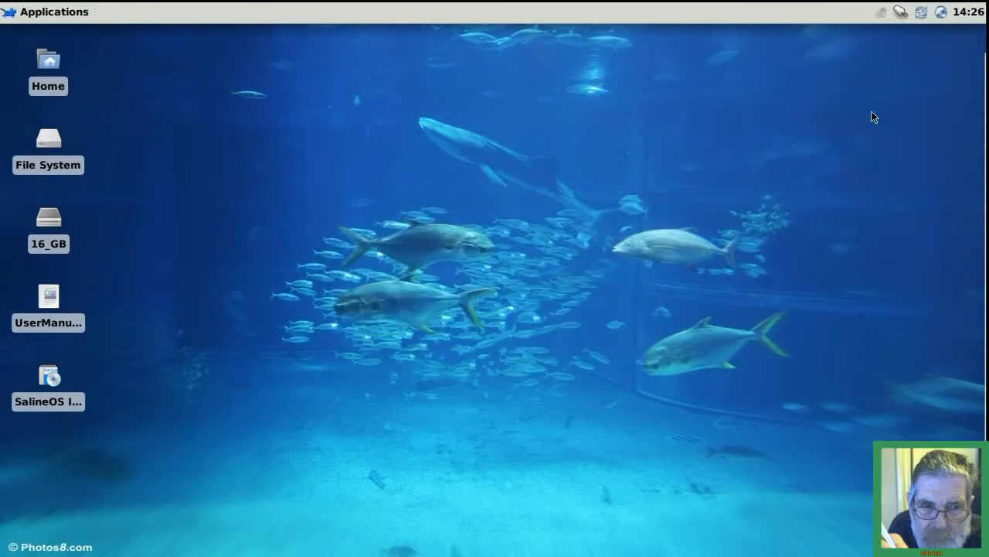
mouse_move(901, 21)
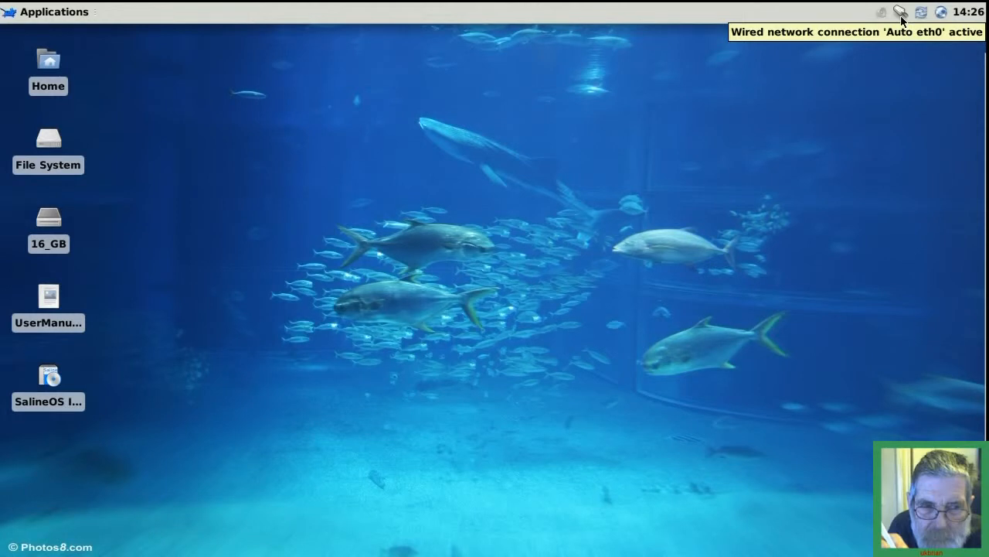
right_click(901, 17)
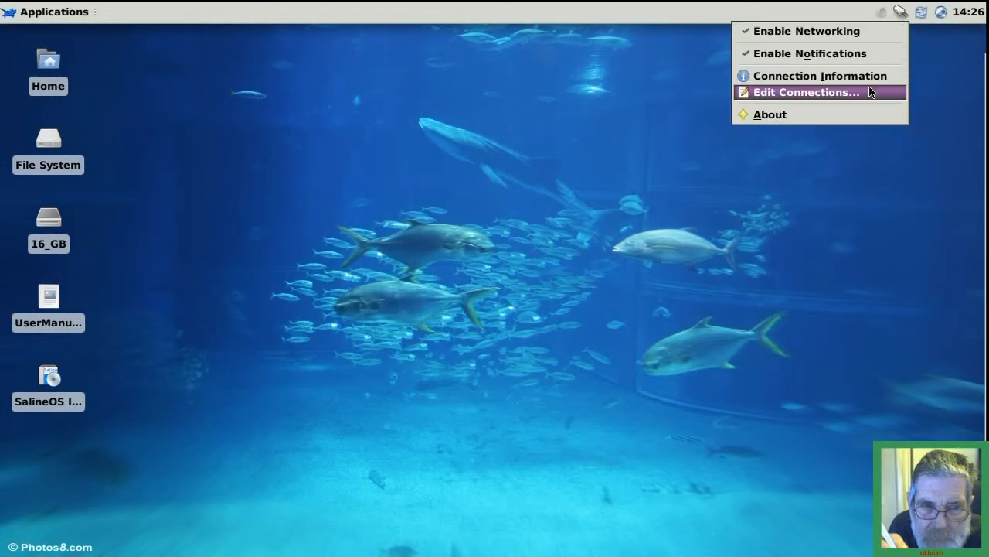
click(880, 156)
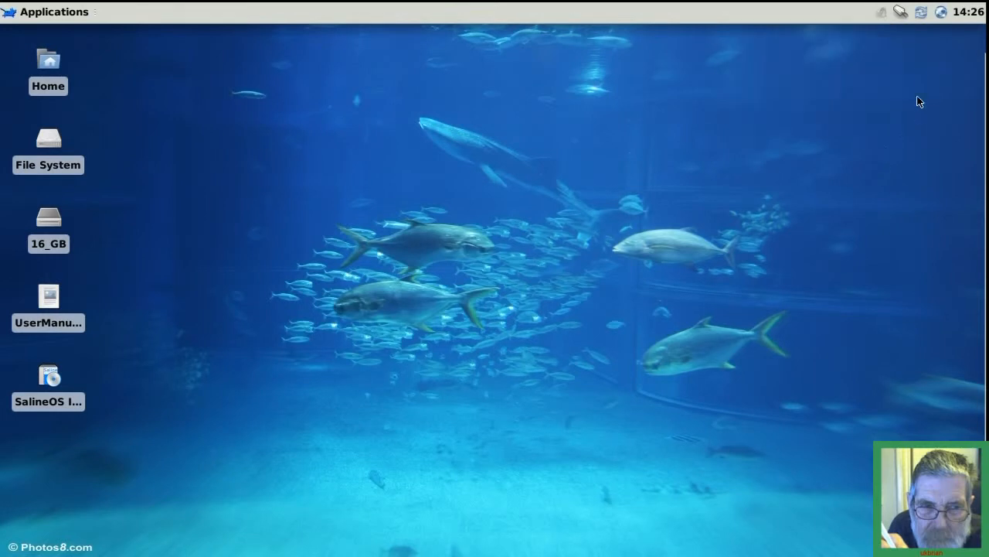
right_click(902, 17)
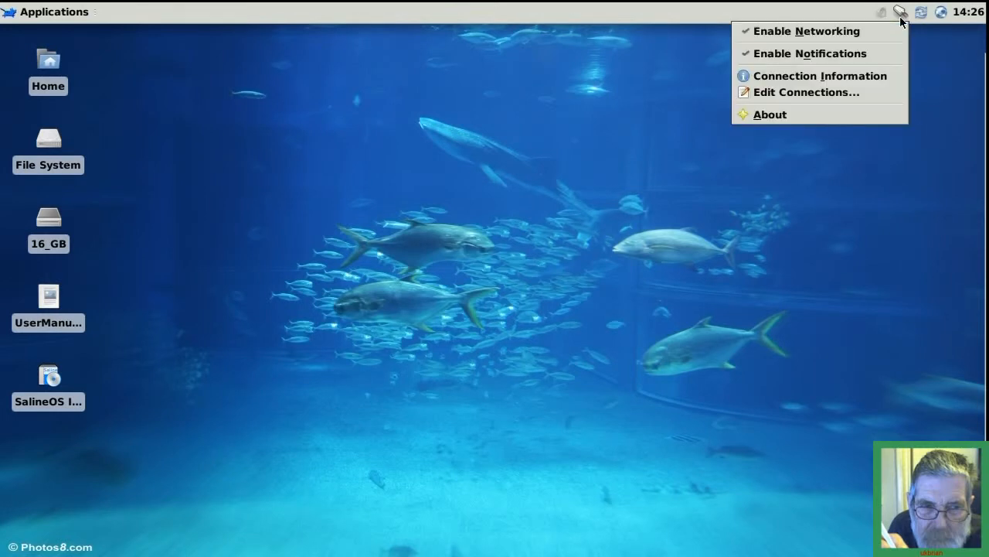
click(937, 74)
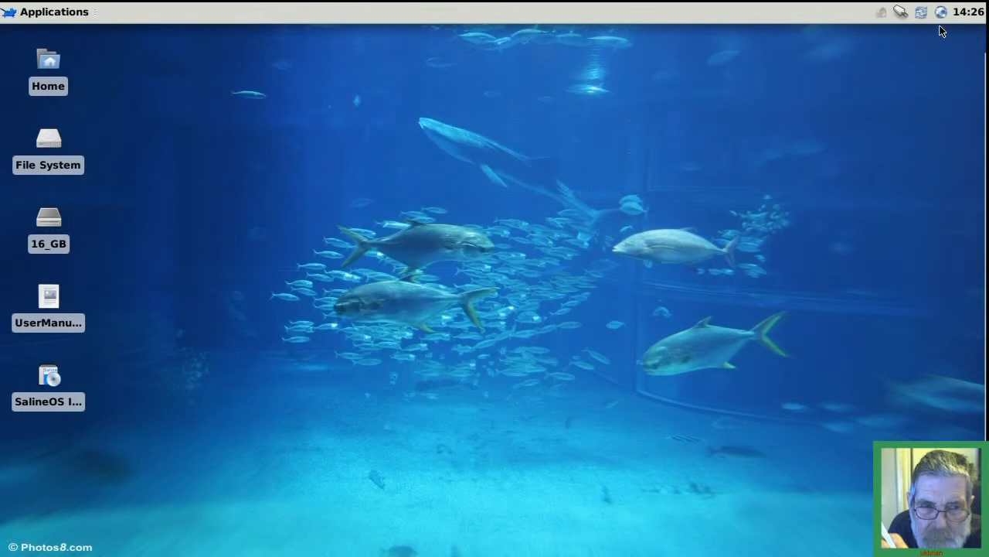
- Anchor Panel 1 at the right end of the screen's top edge with Normal Width and a size of 30 pixels
right_click(692, 14)
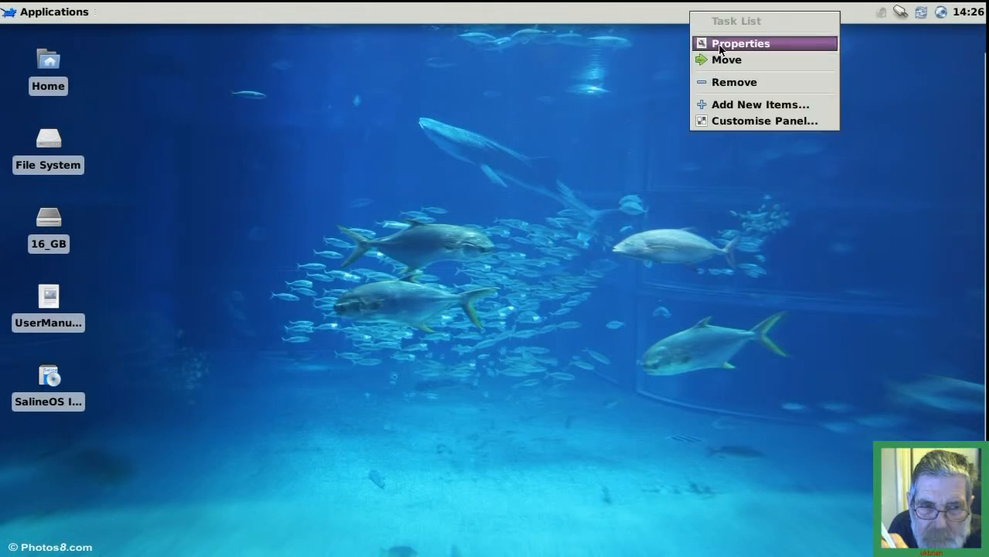
click(731, 123)
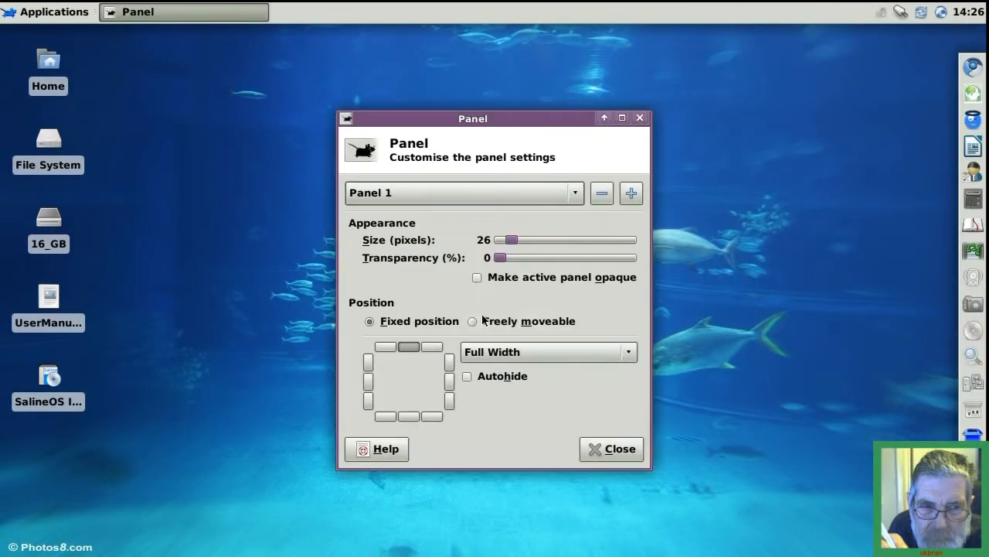
click(432, 347)
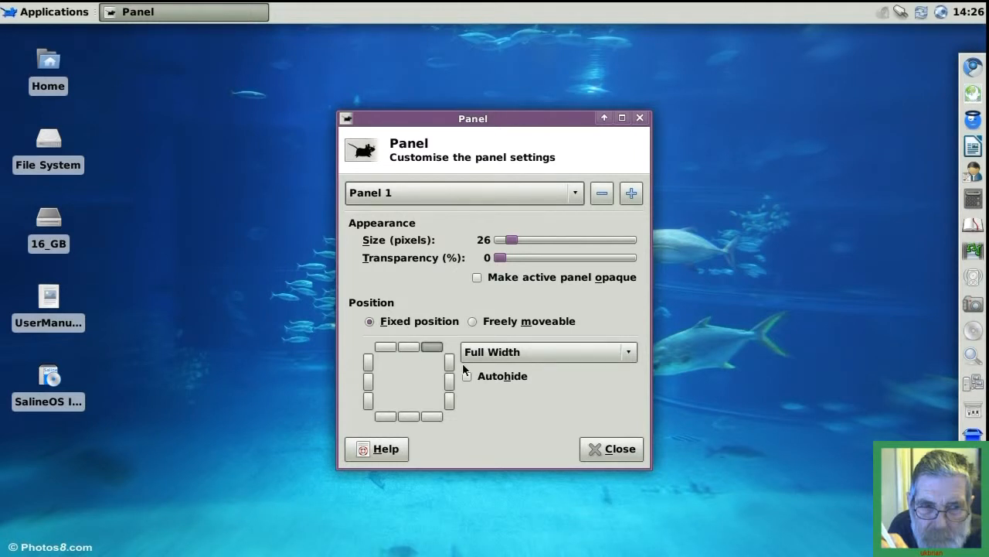
click(628, 354)
click(613, 336)
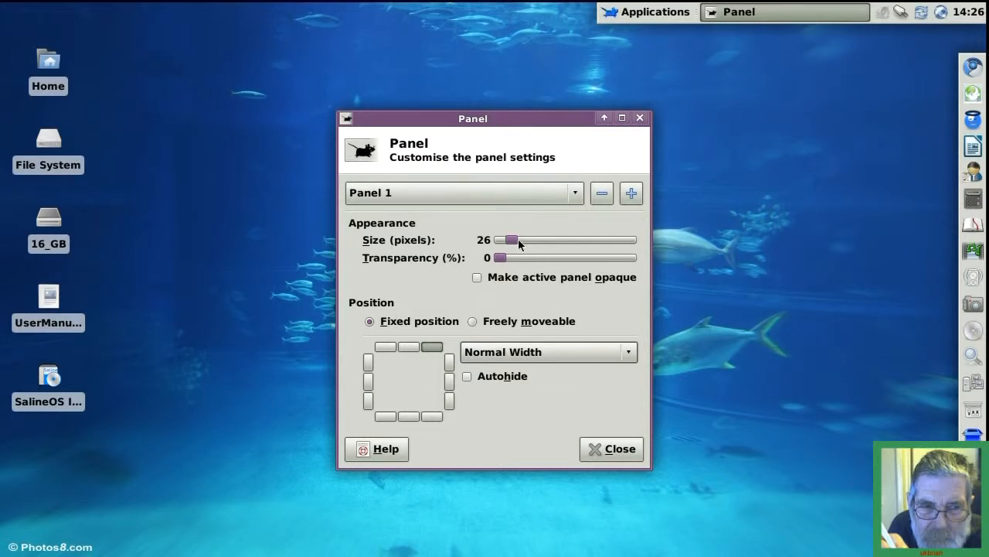
mouse_move(516, 239)
mouse_down()
mouse_move(545, 244)
mouse_move(522, 245)
mouse_up()
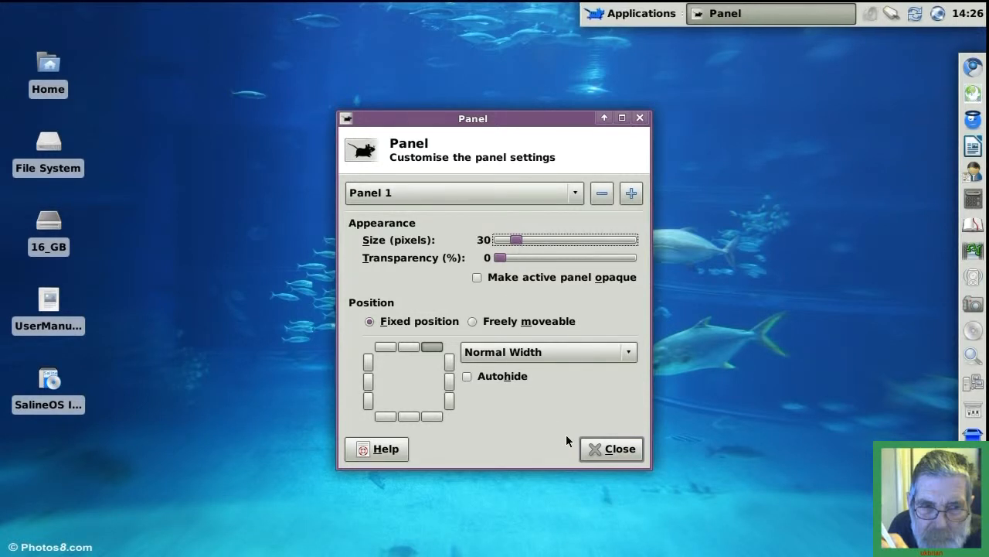
click(602, 450)
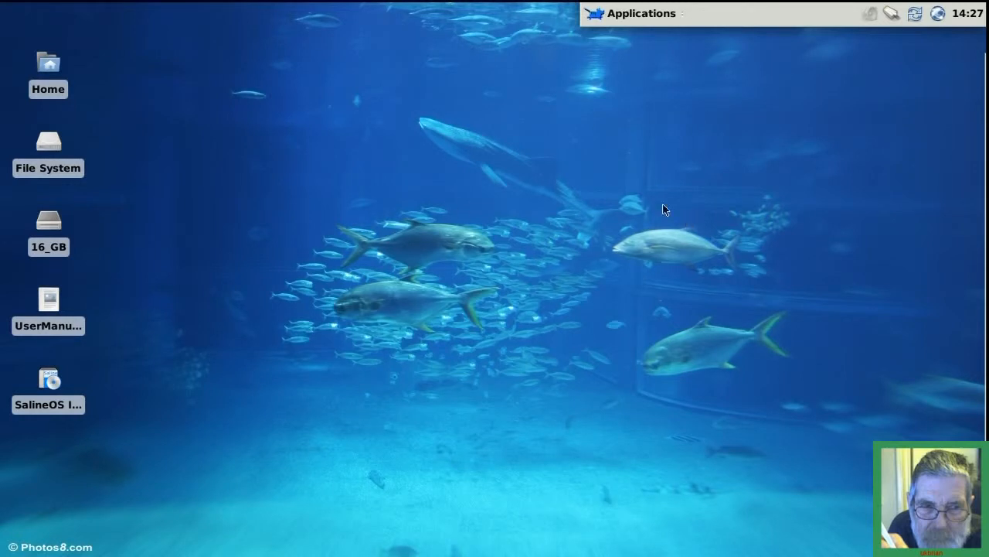
- Set the desktop icon size to 55 in the desktop settings
right_click(223, 269)
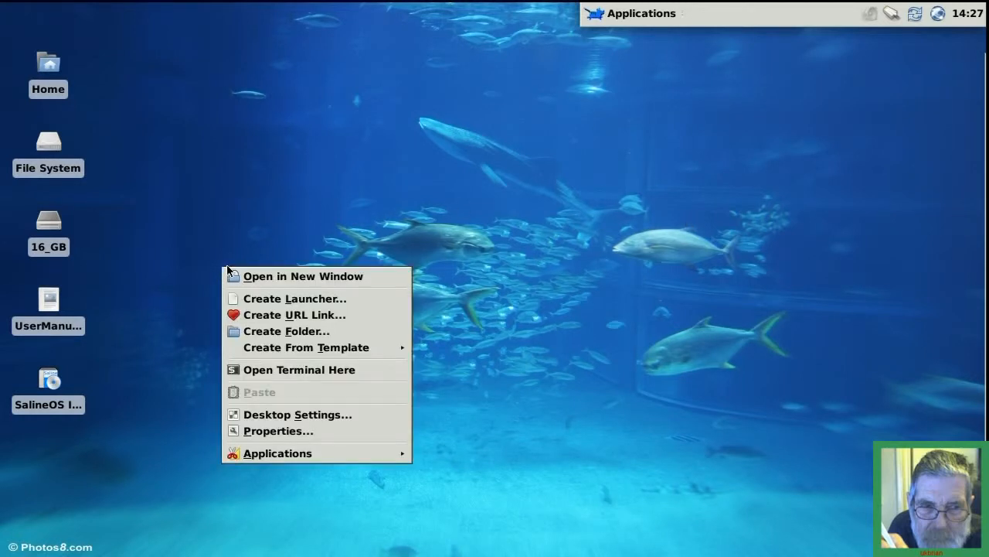
click(264, 418)
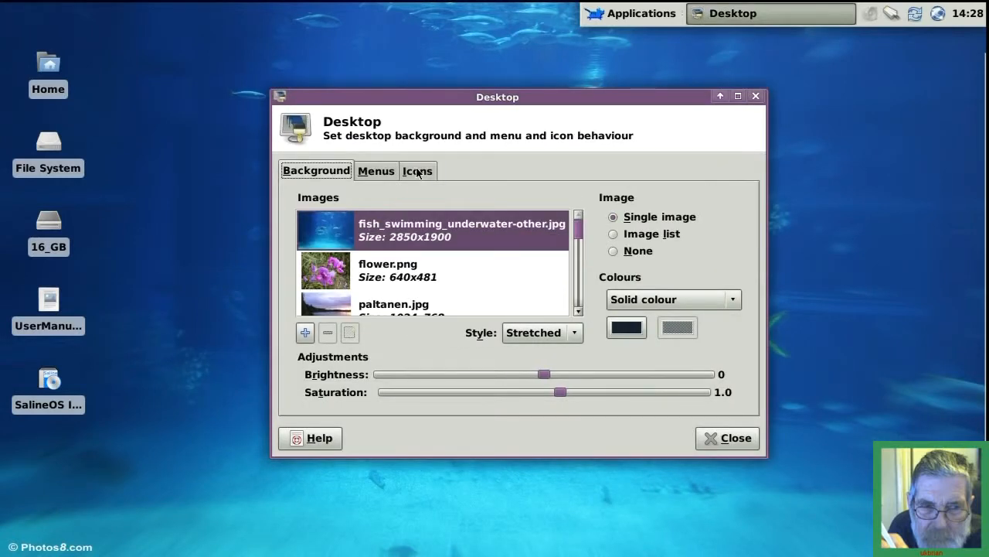
click(417, 173)
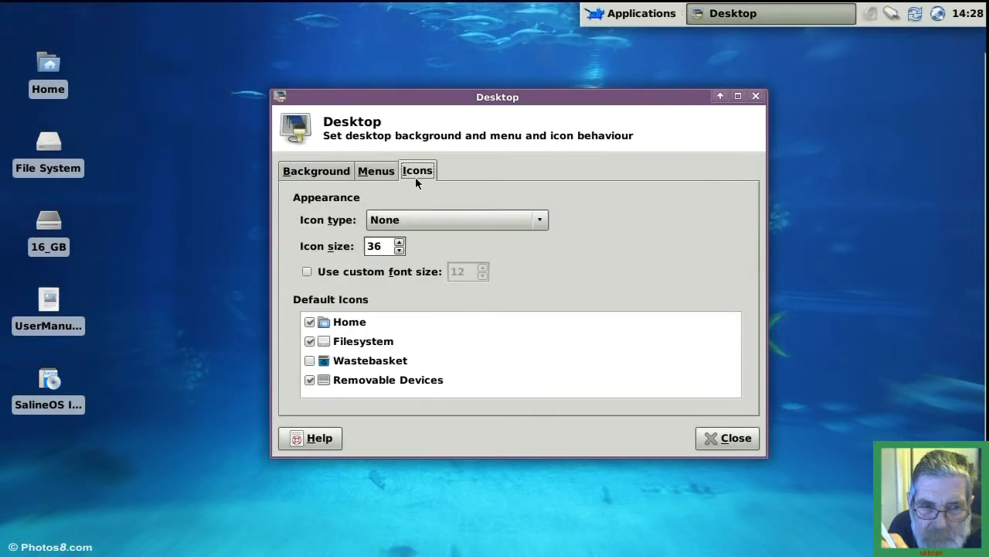
click(400, 243)
click(399, 242)
click(400, 243)
click(400, 243)
click(400, 243)
click(400, 243)
click(400, 243)
click(399, 243)
click(400, 242)
click(400, 243)
click(399, 243)
click(400, 243)
click(400, 243)
click(400, 243)
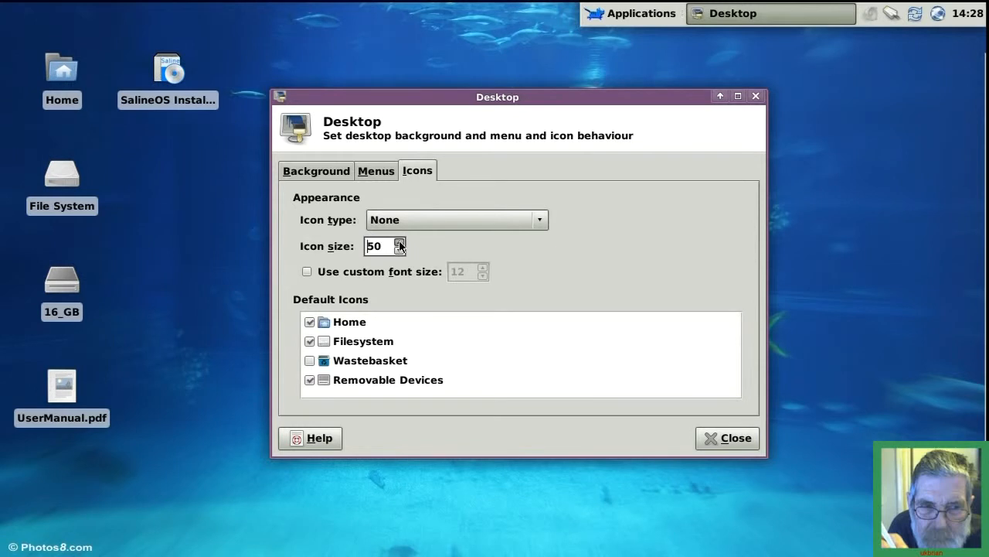
click(400, 243)
click(399, 243)
click(400, 243)
click(399, 242)
click(399, 243)
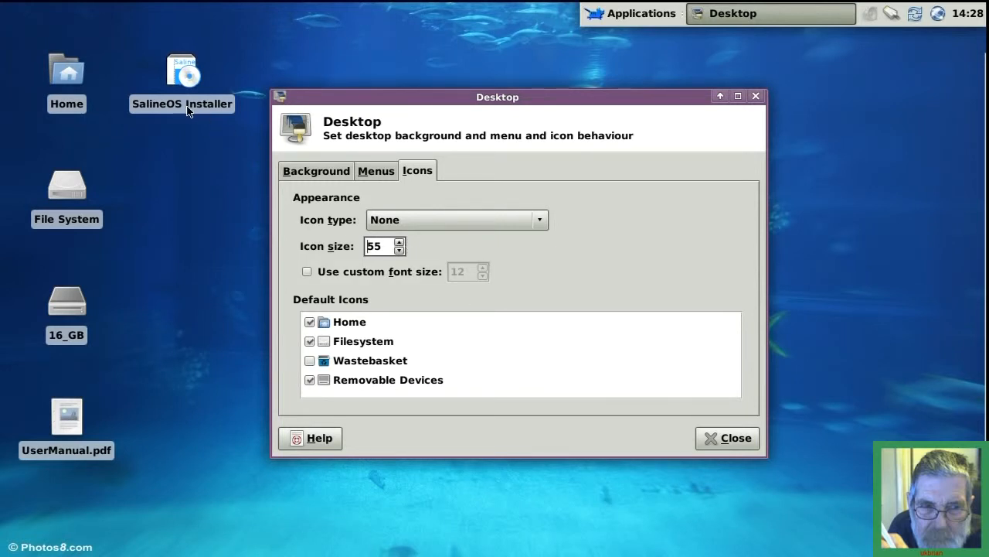
- Hide the Home, Filesystem and Removable Devices desktop icons, and move the UserManual.pdf icon to the same row as SalineOS Installer
click(310, 322)
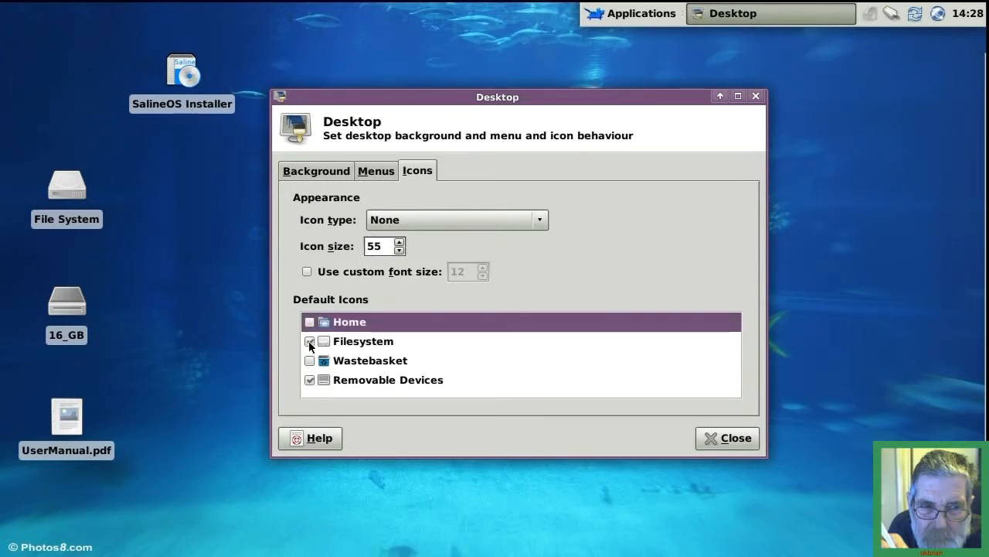
click(309, 341)
click(309, 380)
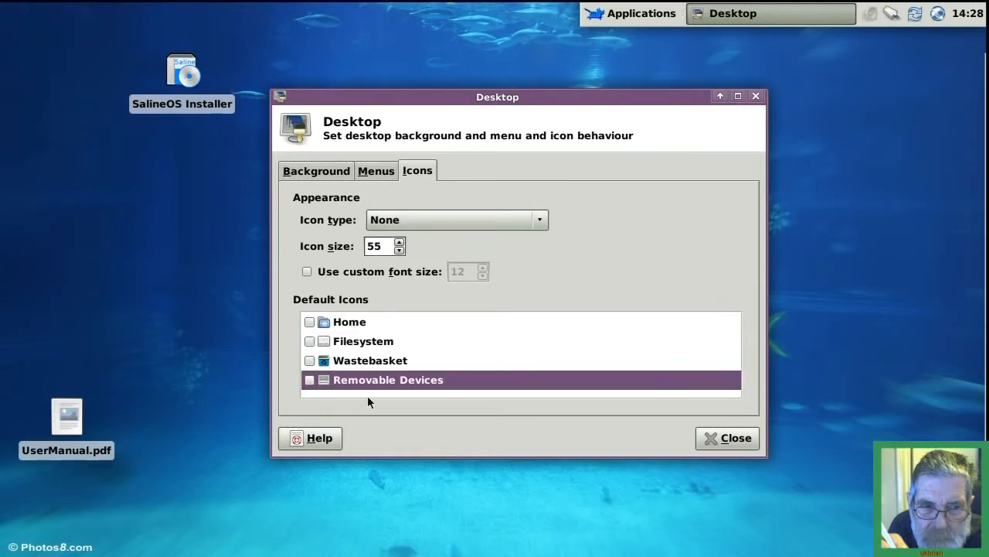
click(726, 438)
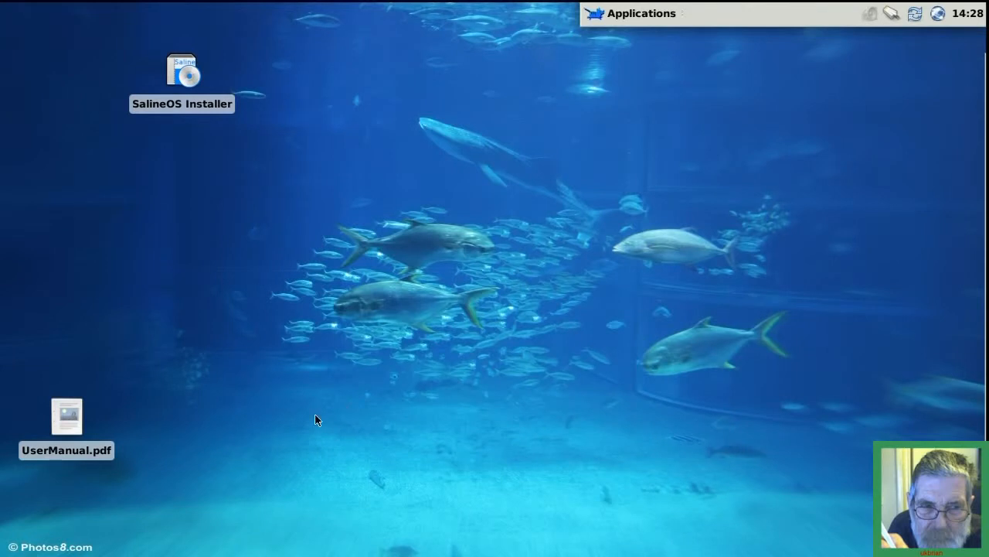
drag(67, 420, 379, 151)
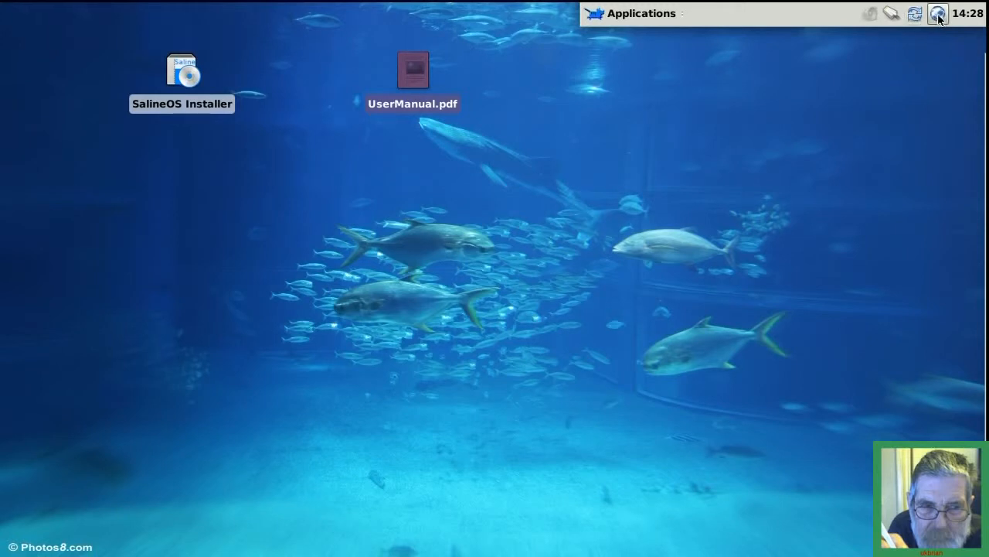
- Move the Applications menu along Panel 1 so it sits just before the notification icons
right_click(636, 17)
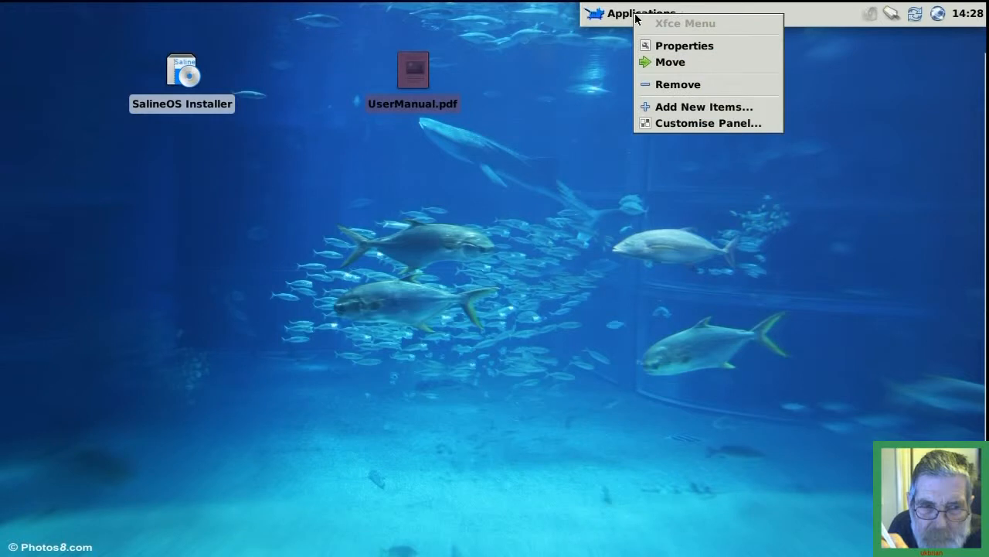
click(661, 61)
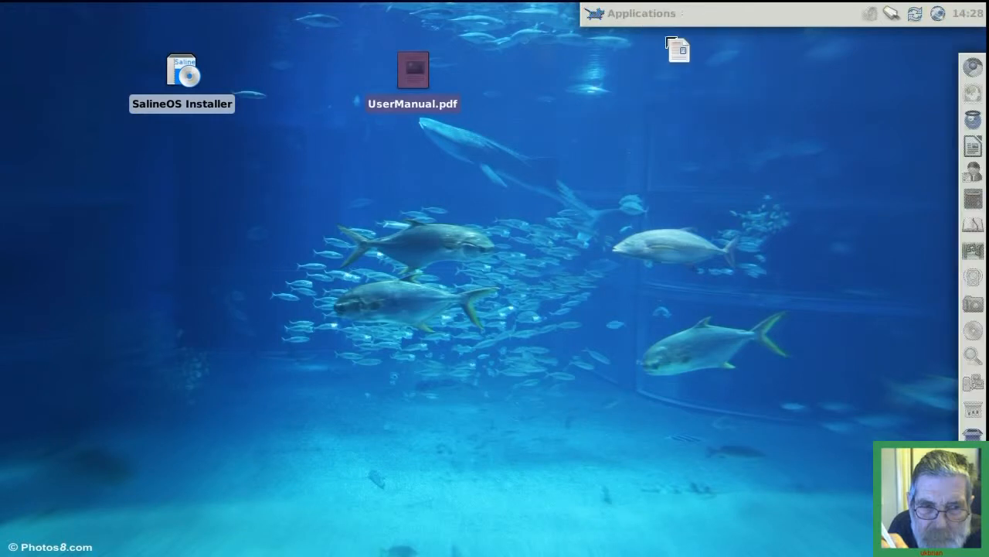
click(842, 17)
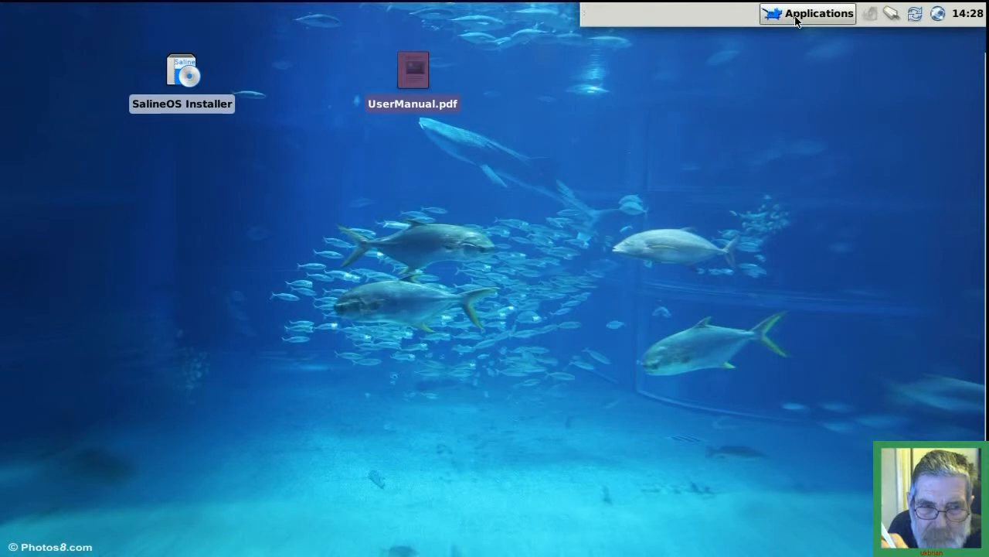
- Change the button title of the Xfce Applications menu to "Menu"
right_click(796, 18)
click(812, 48)
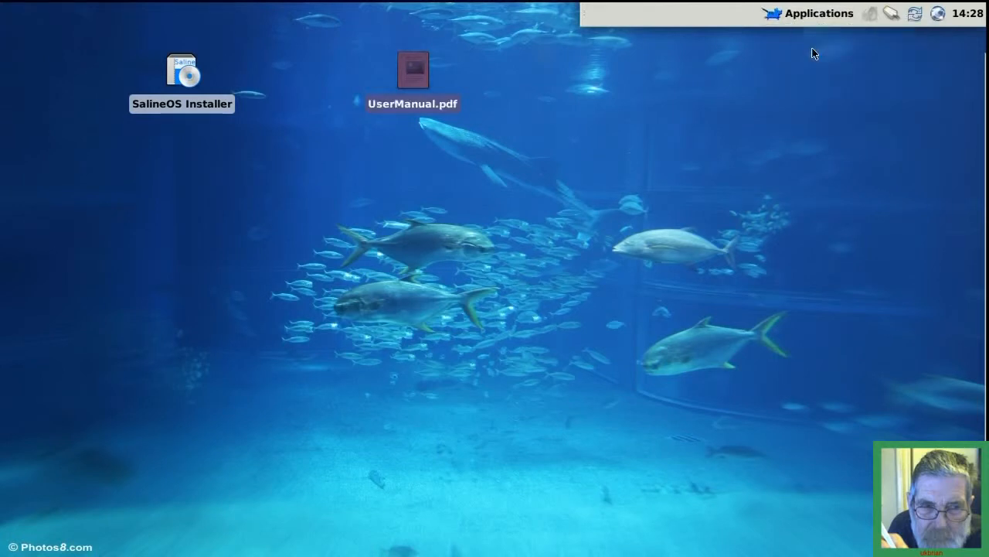
click(866, 124)
drag(867, 125, 782, 132)
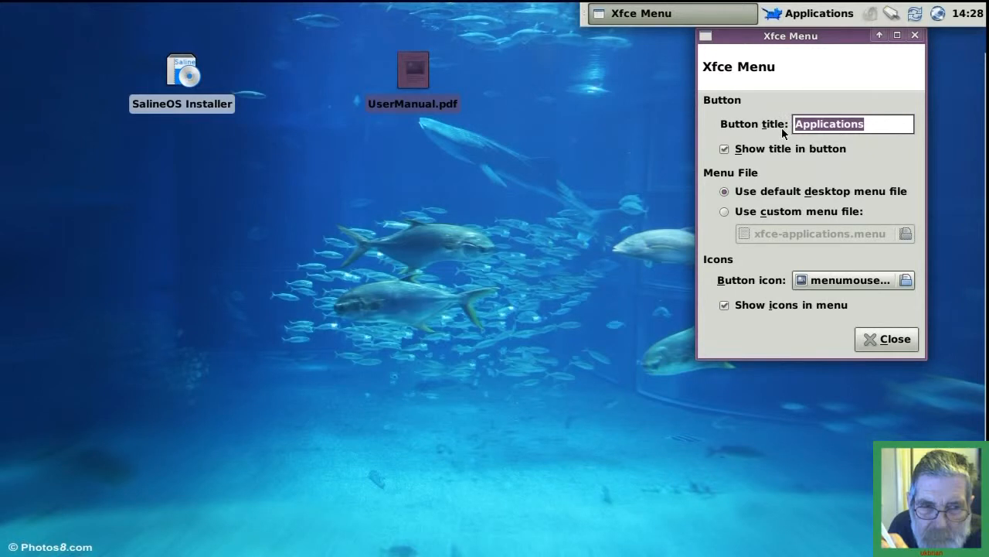
text(M)
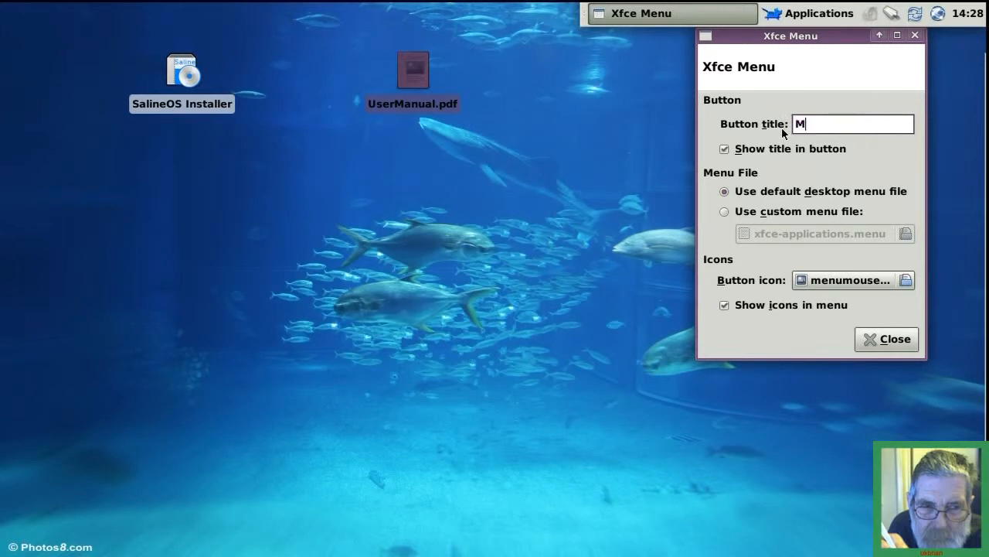
text(enu)
click(875, 340)
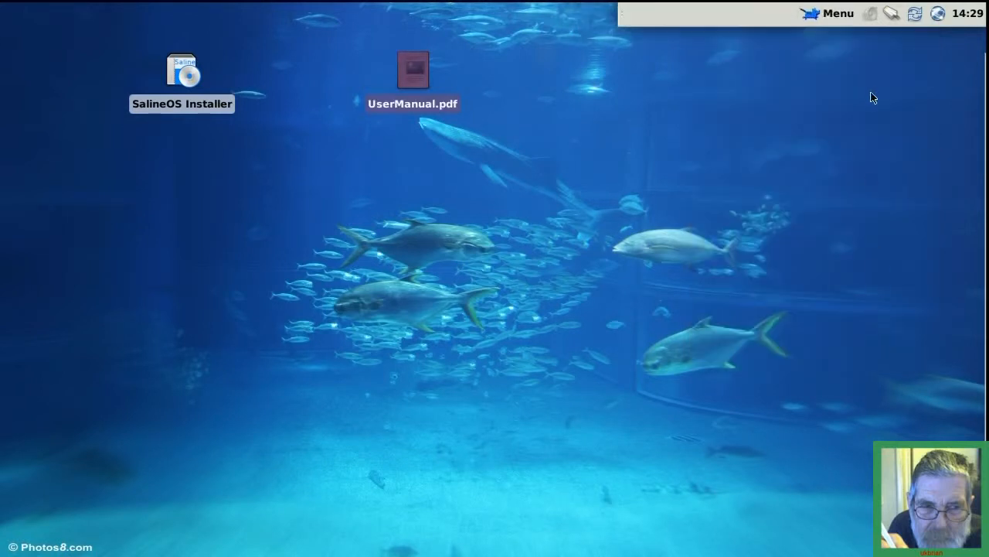
- Turn off the title in the Xfce menu button so it shows only its icon
right_click(829, 25)
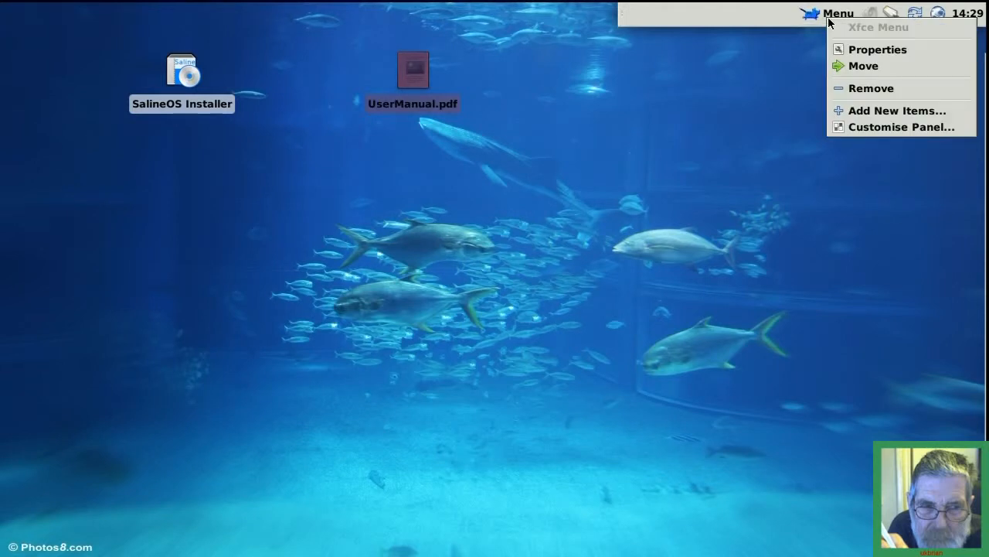
click(848, 48)
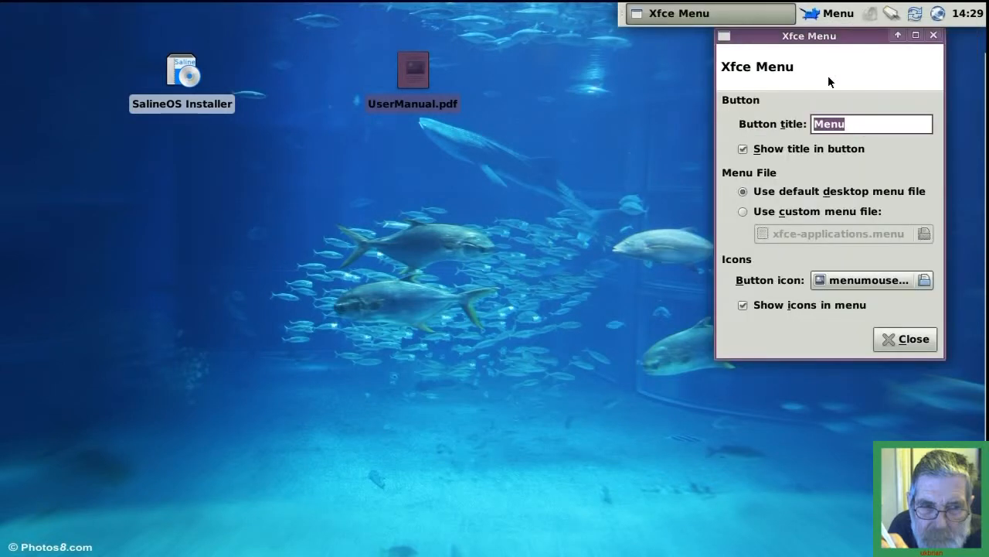
click(745, 151)
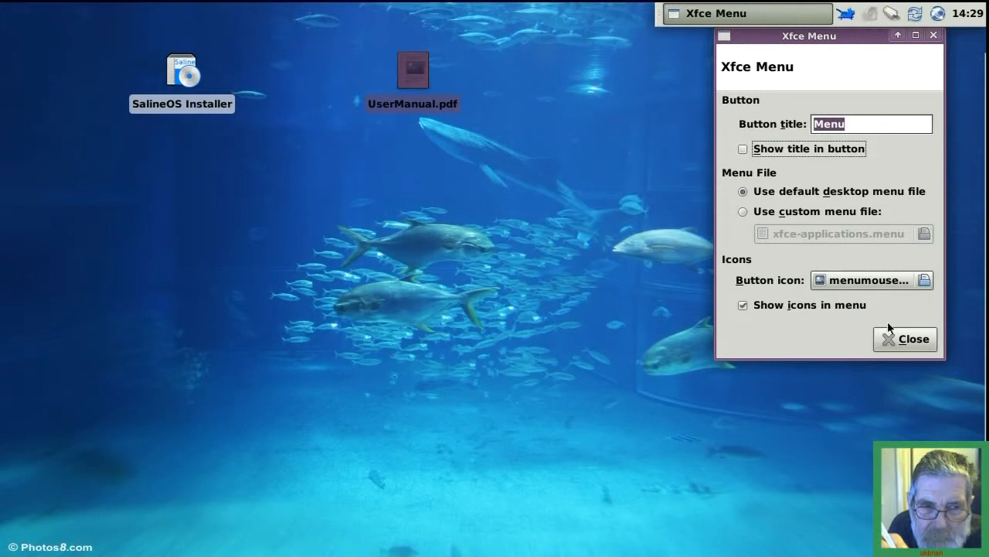
click(903, 341)
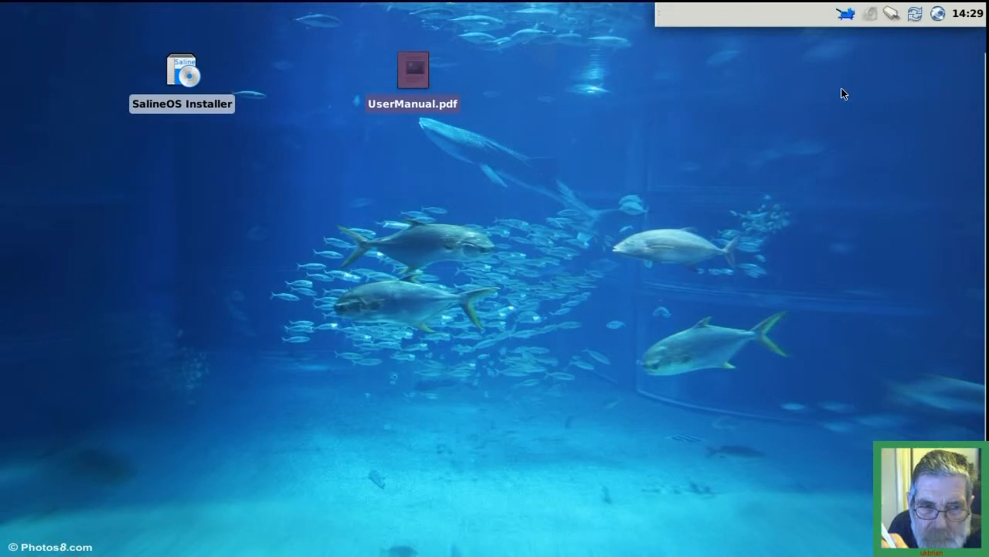
- Open the home folder in the File Manager and move its window towards the centre of the desktop
click(848, 16)
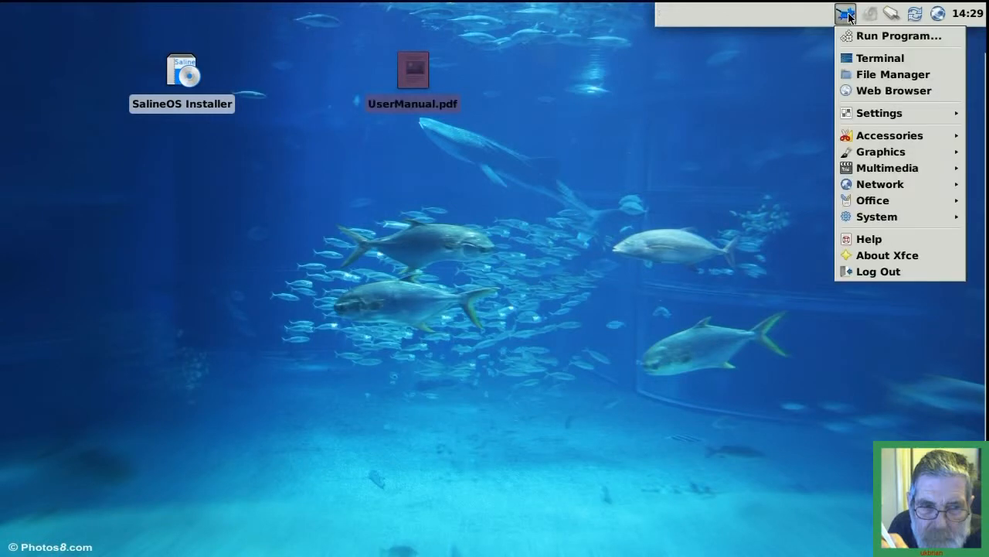
click(859, 80)
drag(390, 44, 700, 149)
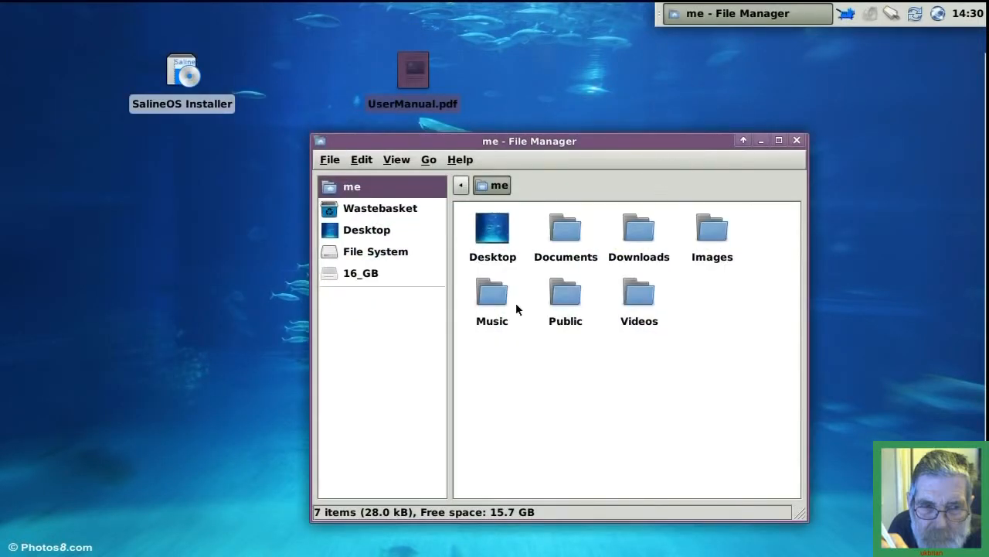
click(363, 161)
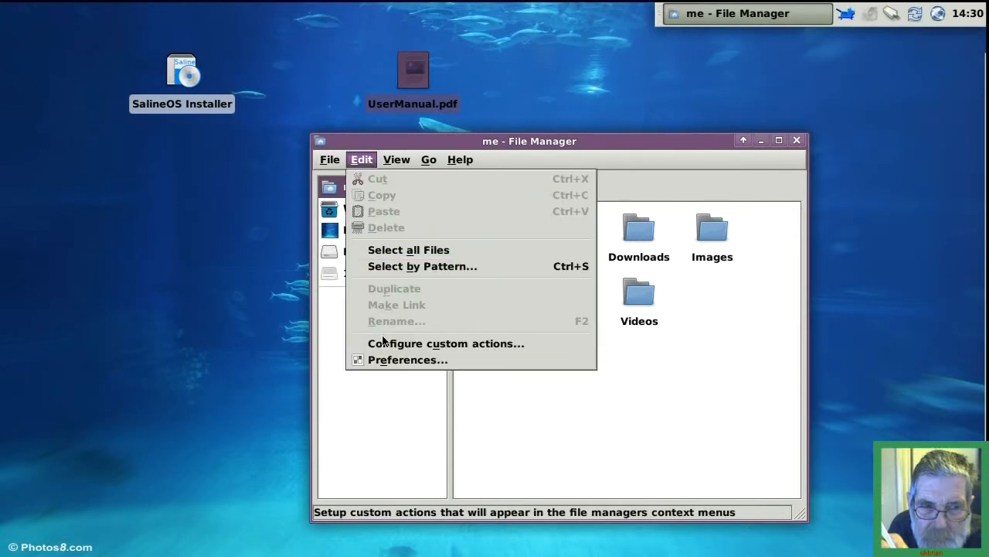
click(389, 360)
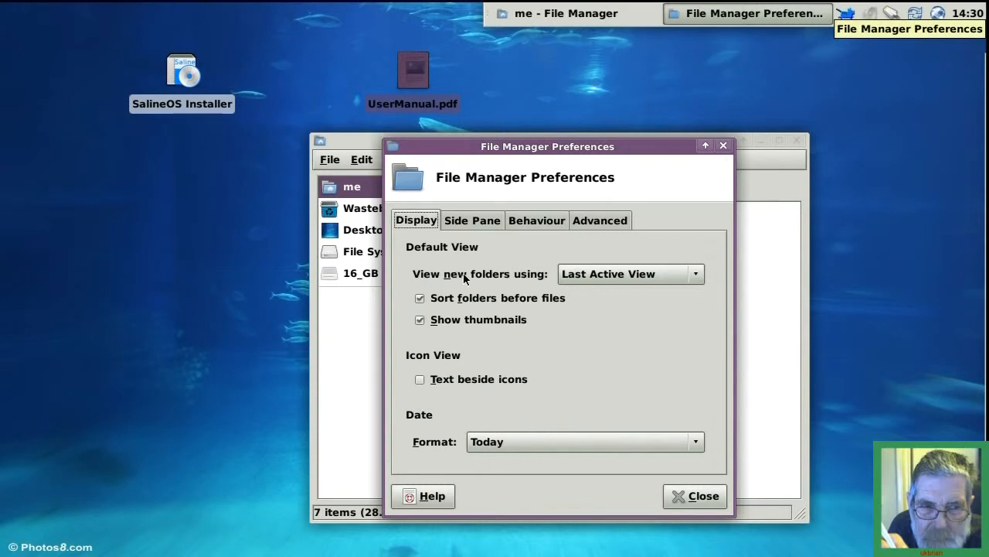
click(701, 273)
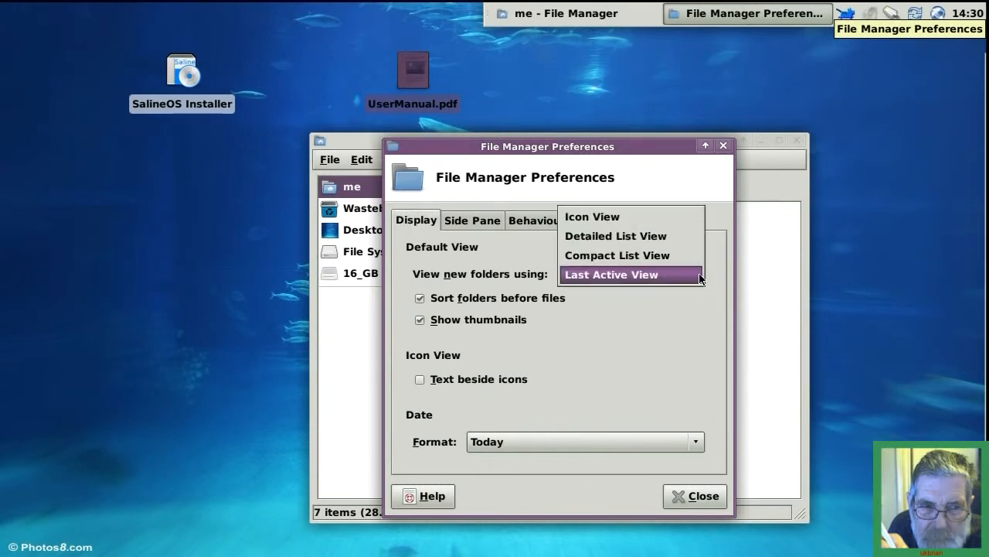
click(681, 237)
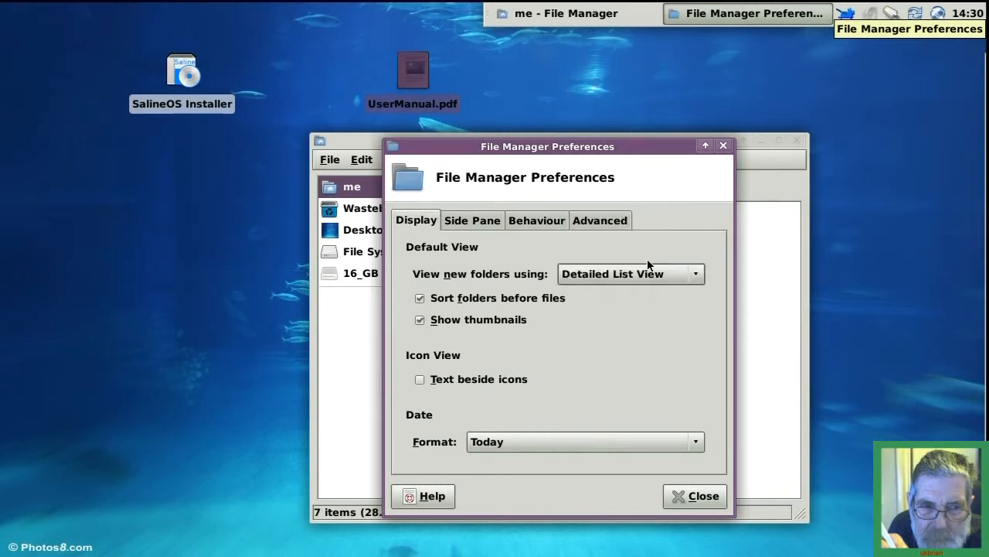
click(695, 442)
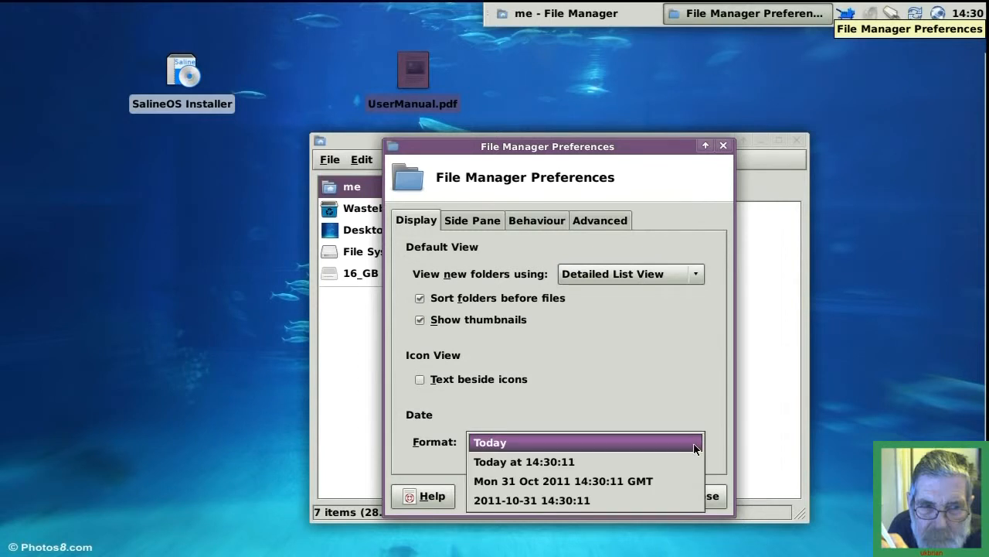
click(660, 500)
- Set the Shortcuts Pane icon size to Very Small and close the File Manager preferences
click(484, 223)
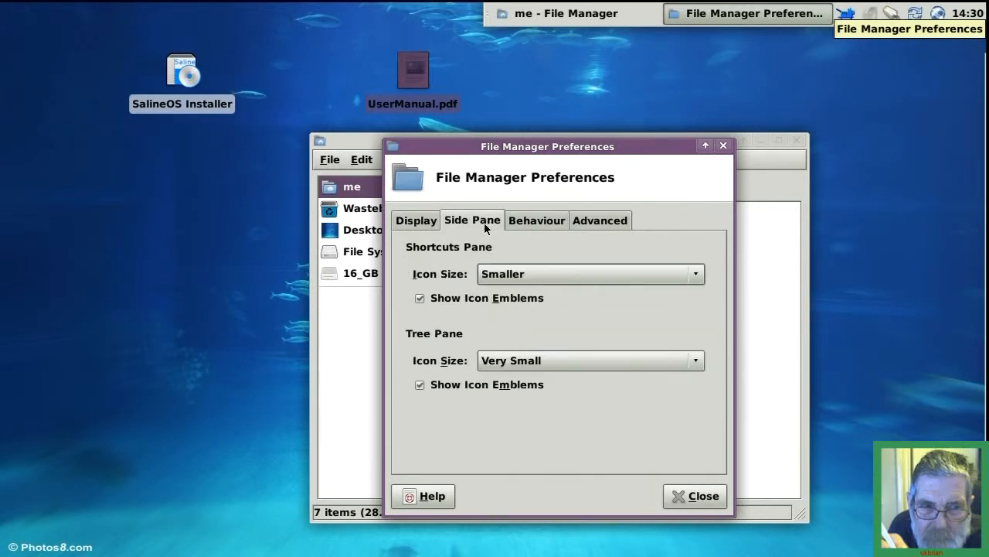
click(697, 275)
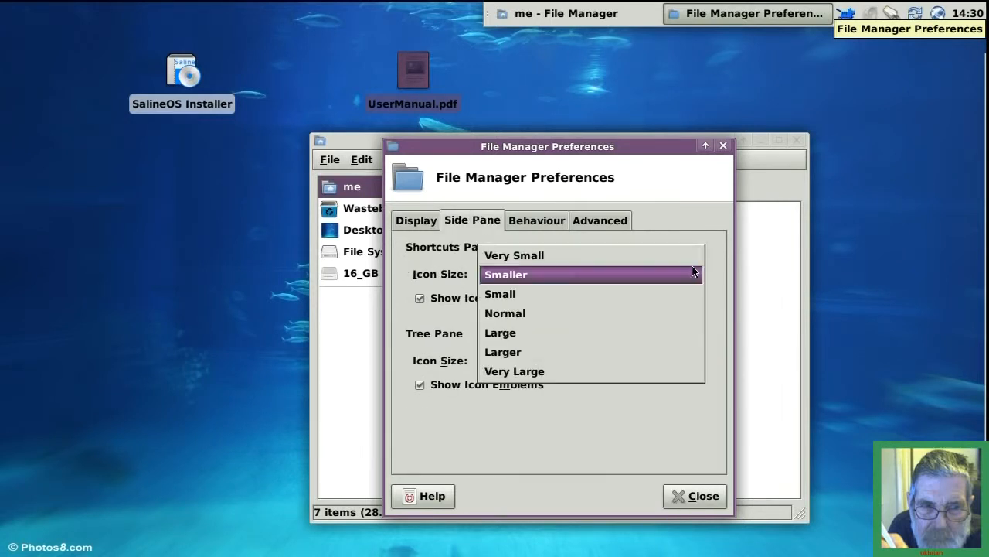
click(688, 259)
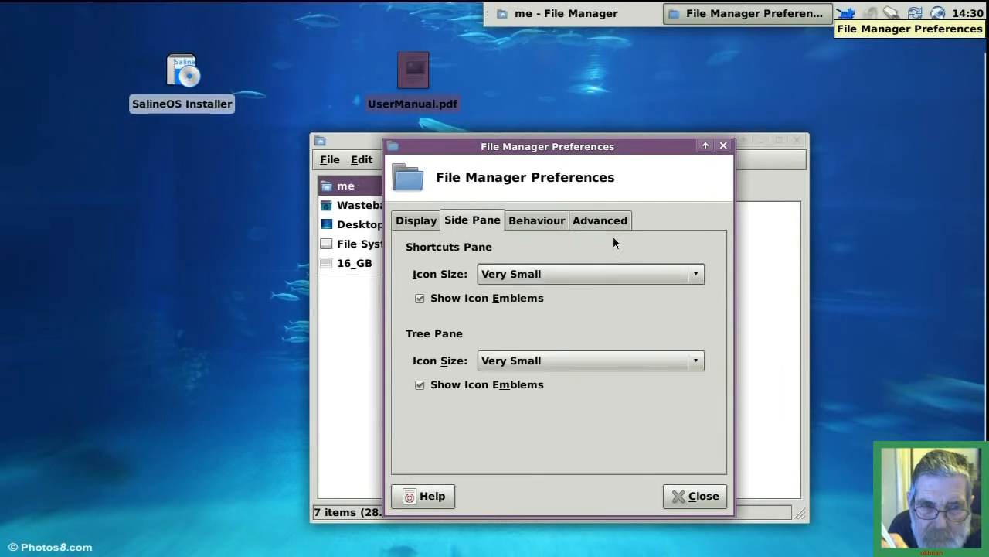
click(547, 222)
click(683, 497)
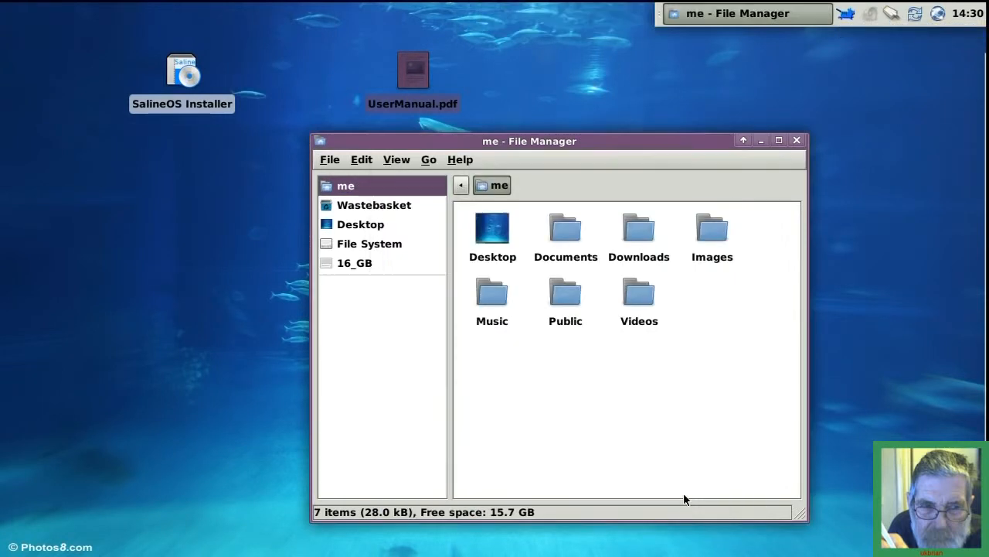
- Display the home folder's contents as a detailed list
click(399, 161)
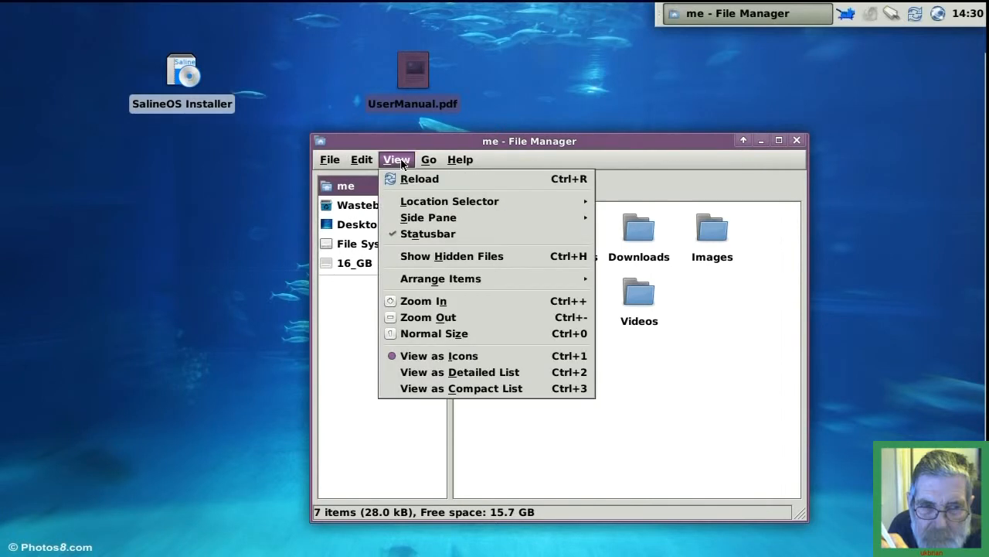
click(400, 372)
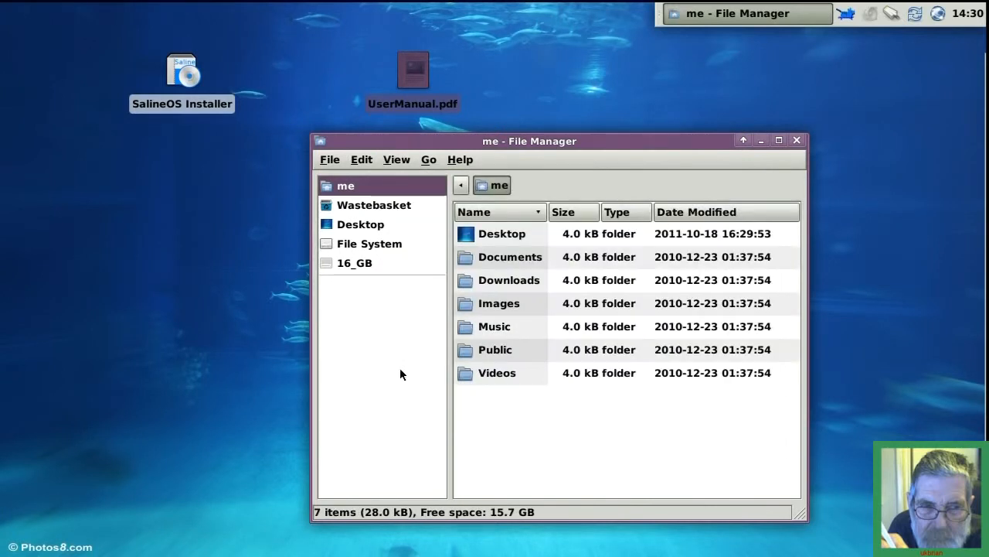
- Set the File Manager's location selector to Toolbar Style and show the side pane as a folder tree
click(395, 160)
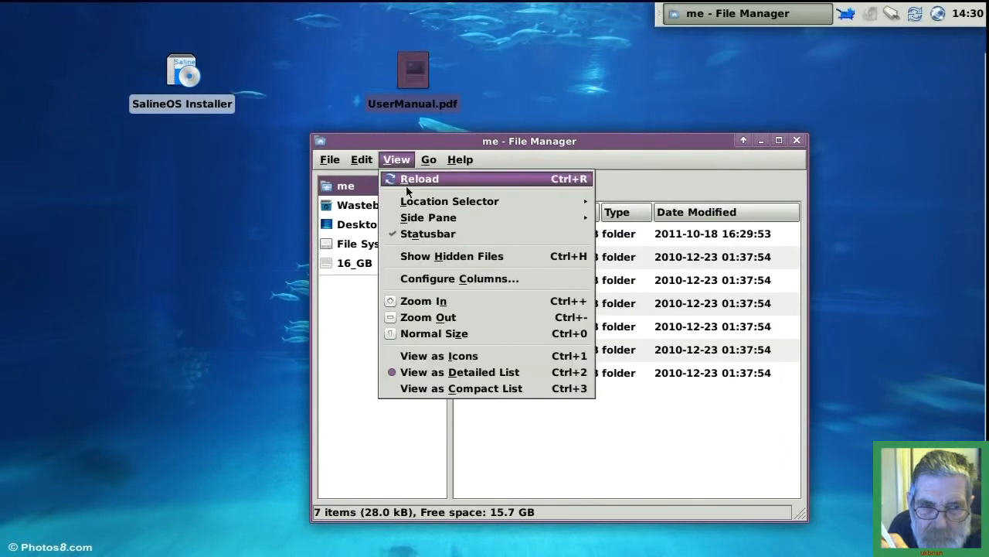
mouse_move(425, 204)
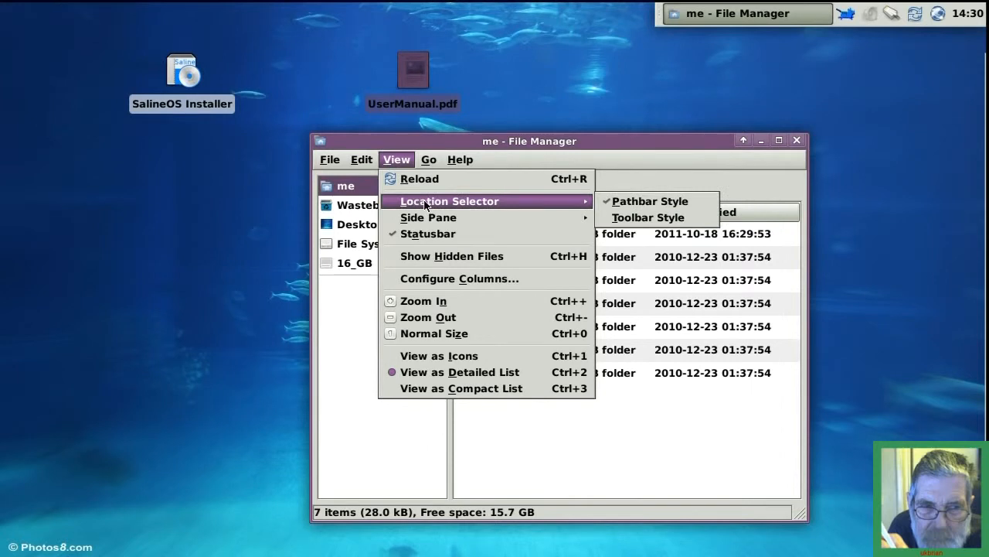
click(617, 219)
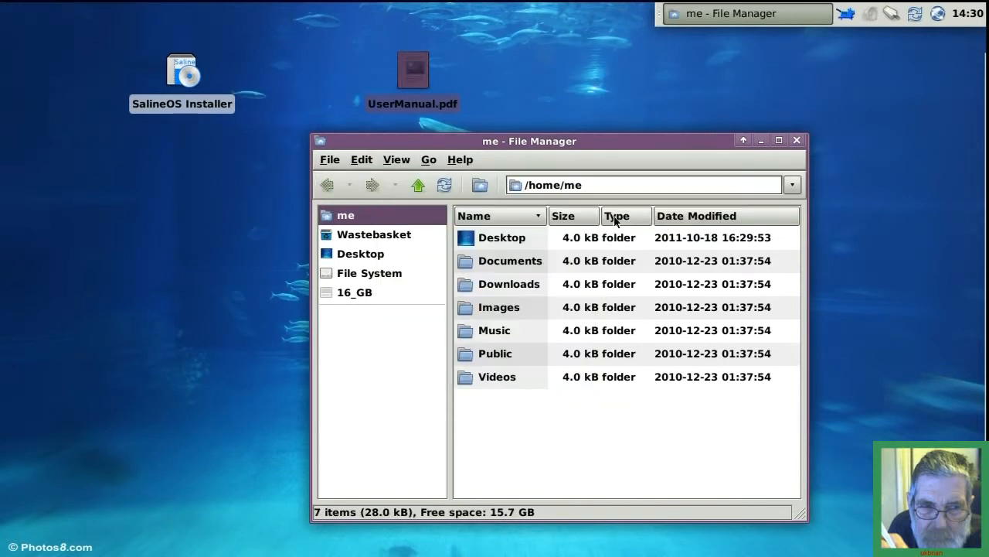
click(401, 162)
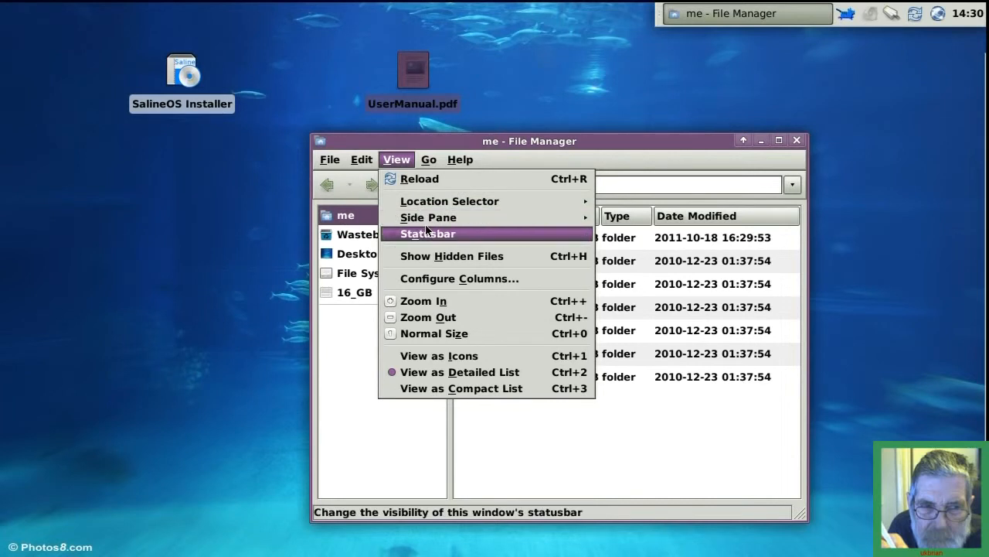
mouse_move(440, 220)
click(623, 236)
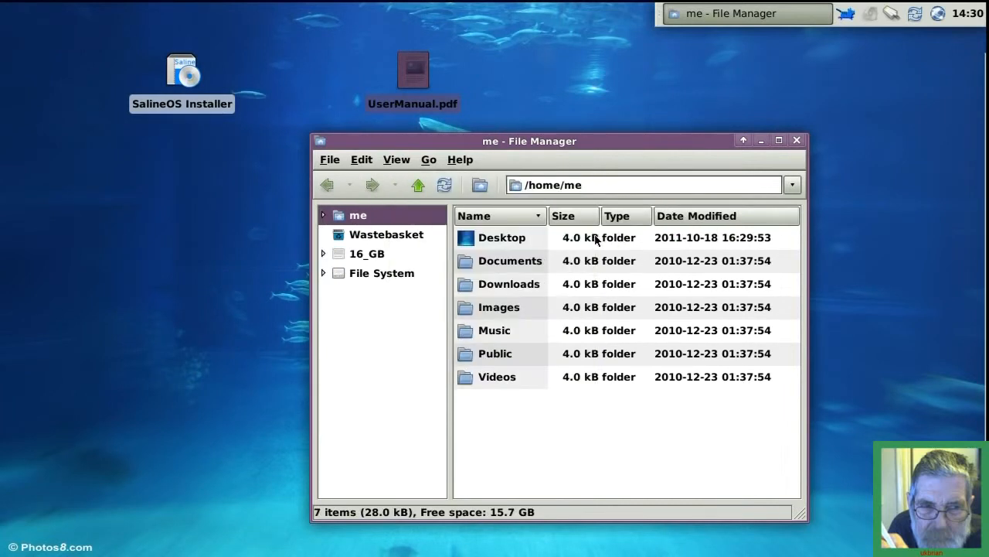
- Hide the Type column in the detailed list view and close the column configuration
click(397, 160)
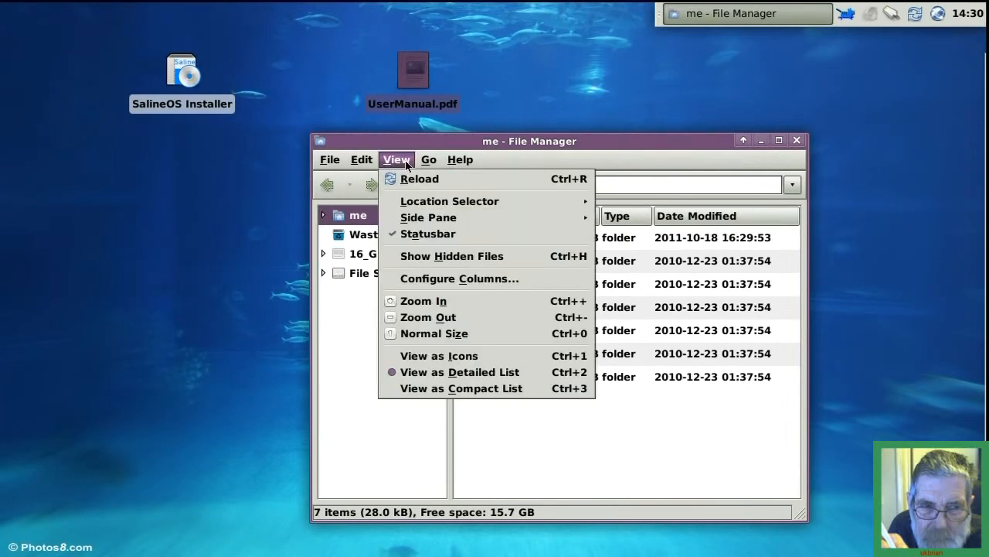
click(422, 280)
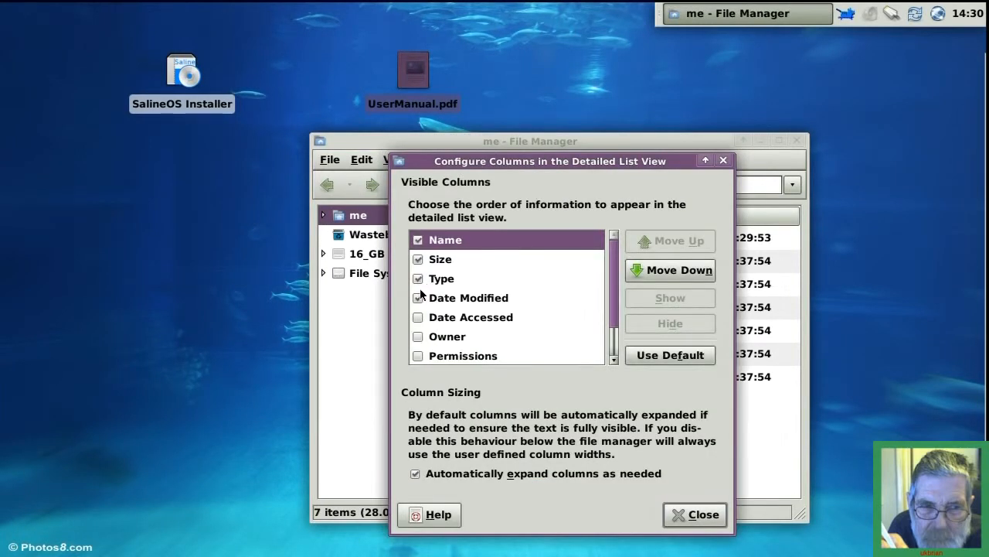
click(419, 279)
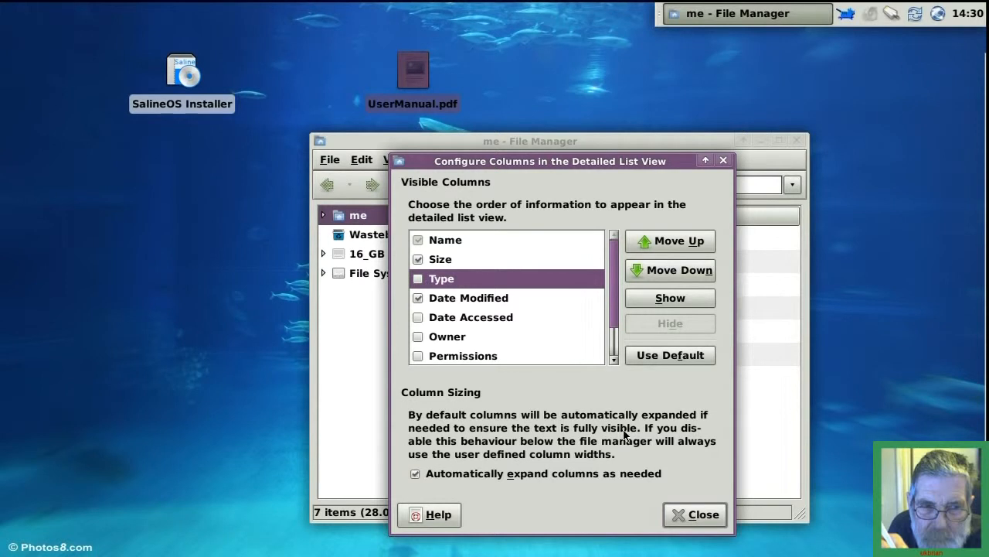
click(691, 514)
- Move the File Manager window up and to the left, then widen the window, its side pane and the Name column
drag(512, 144, 354, 79)
drag(642, 450, 714, 453)
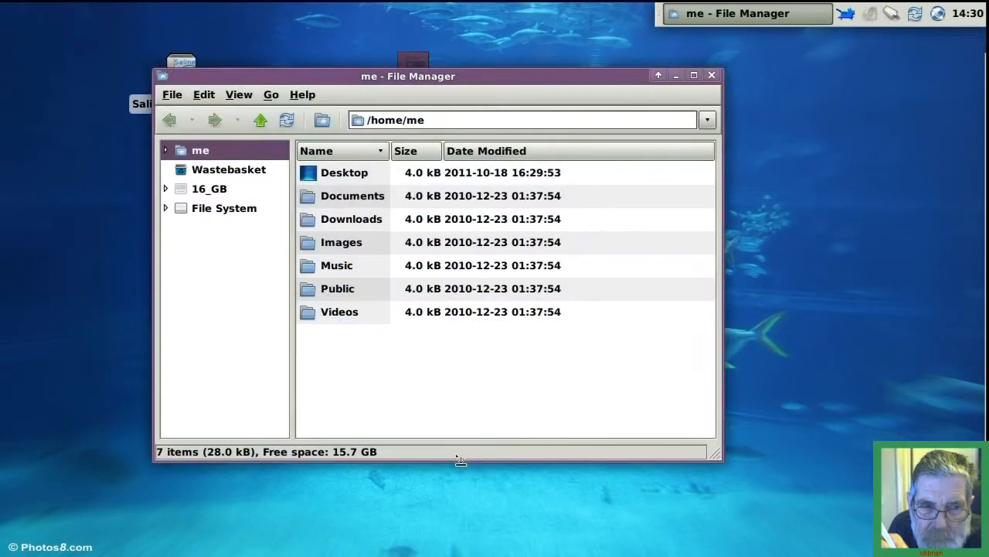
drag(292, 369, 310, 369)
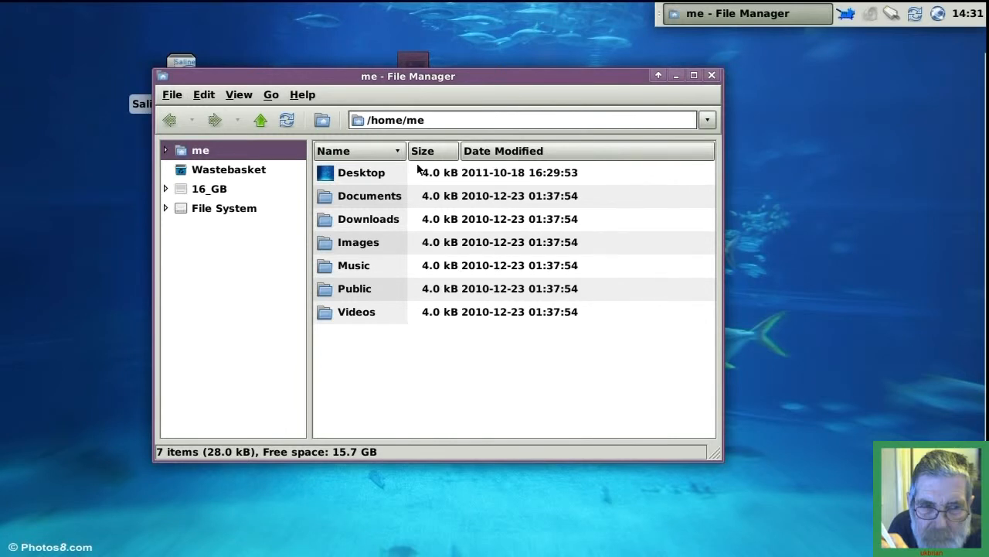
drag(408, 153, 535, 157)
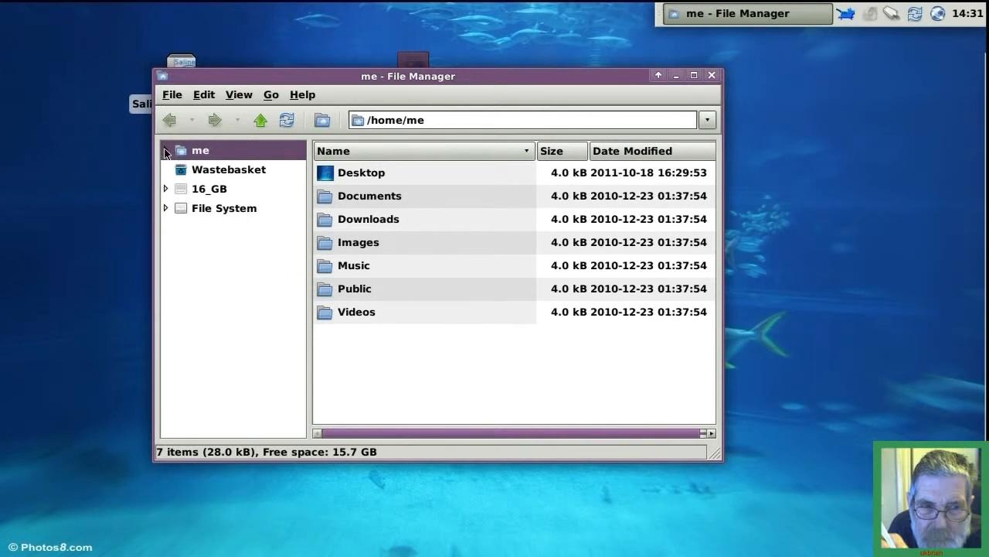
- Expand the home folder in the tree, open its Desktop folder and move the window clear of the desktop icons
click(165, 151)
click(206, 177)
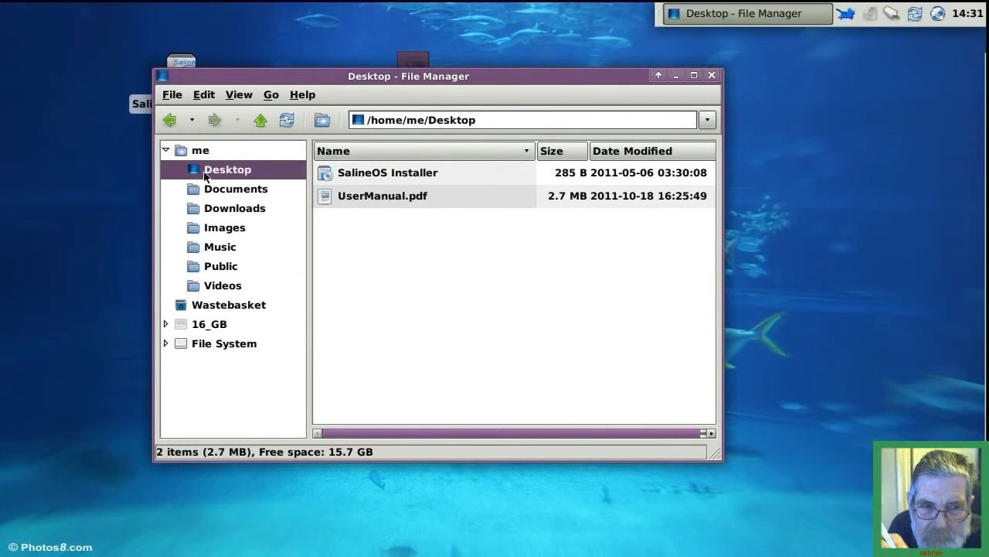
drag(309, 76, 416, 145)
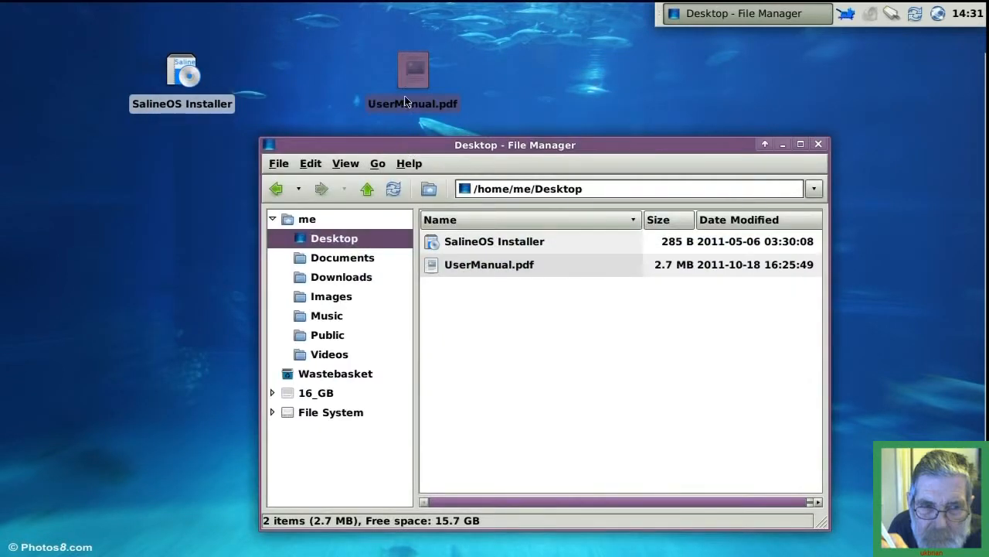
click(486, 244)
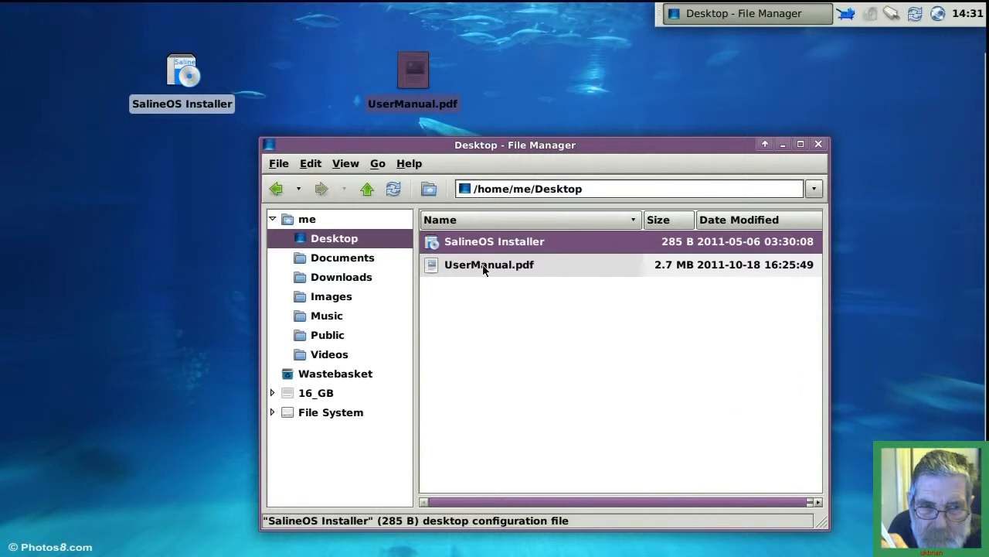
ctrl+click(485, 266)
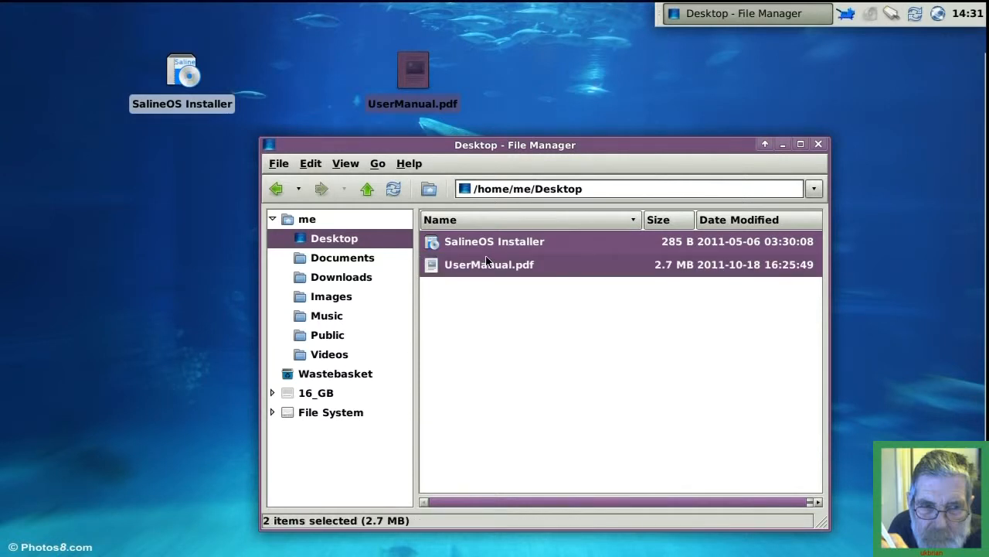
right_click(485, 260)
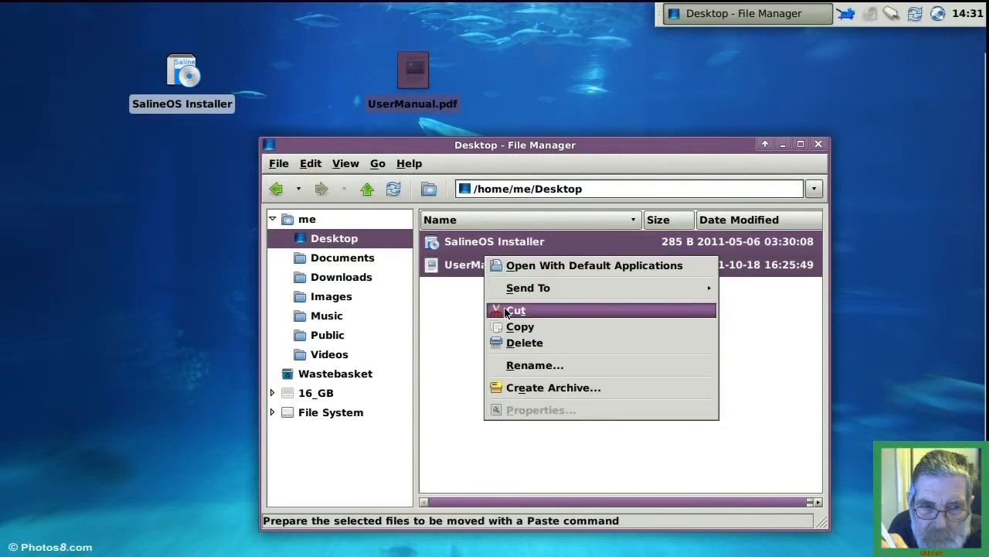
click(448, 291)
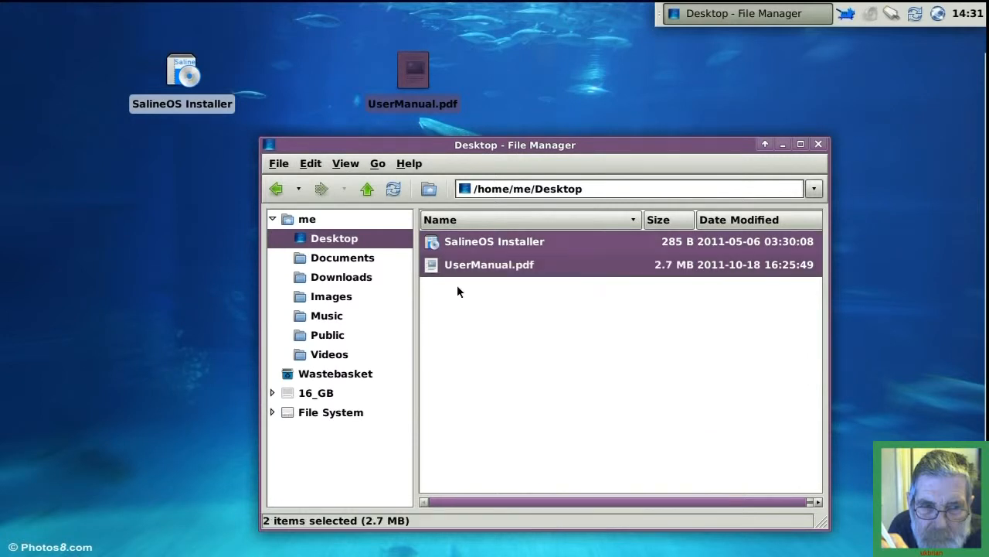
click(473, 302)
- Select SalineOS Installer in the Desktop folder and check for its entry among the System applications
click(481, 246)
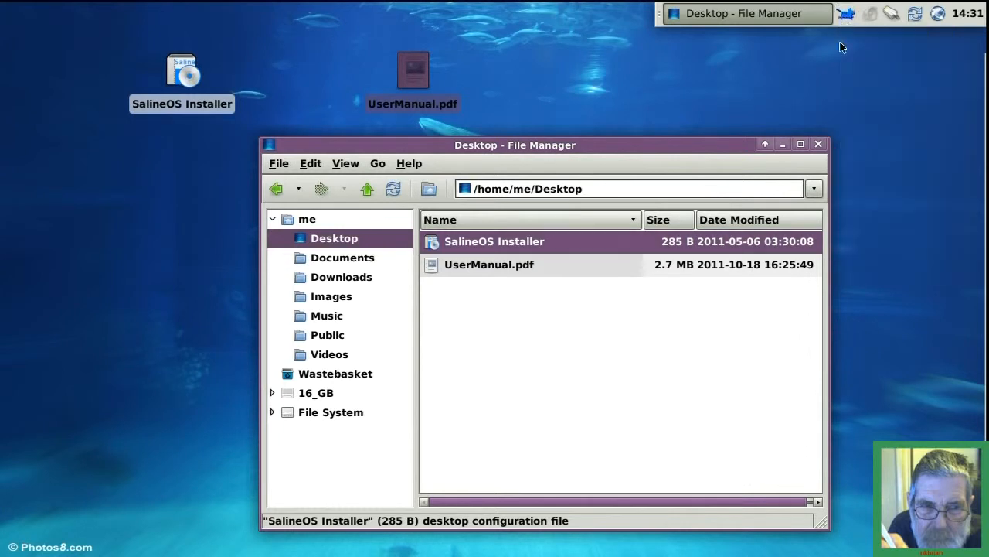
click(846, 13)
mouse_move(862, 219)
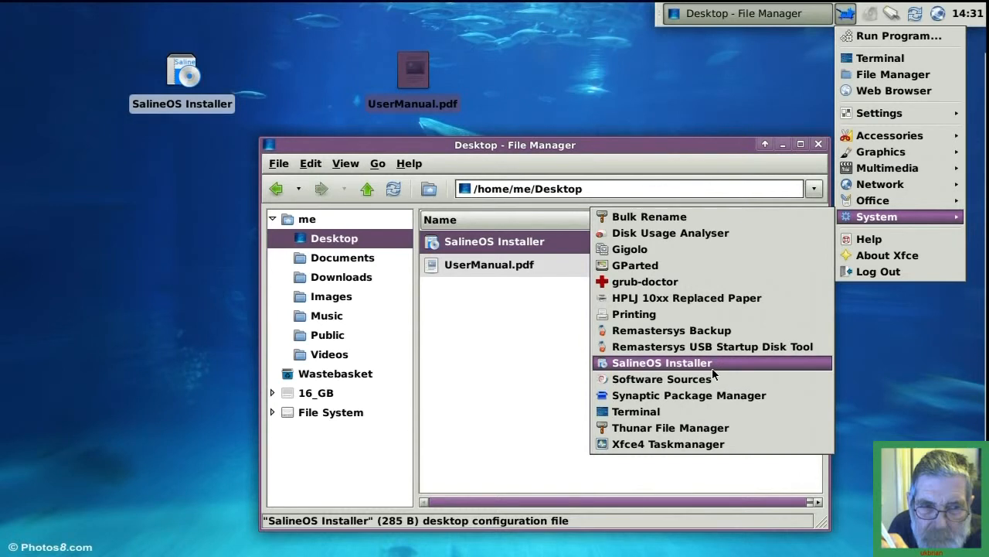
click(667, 151)
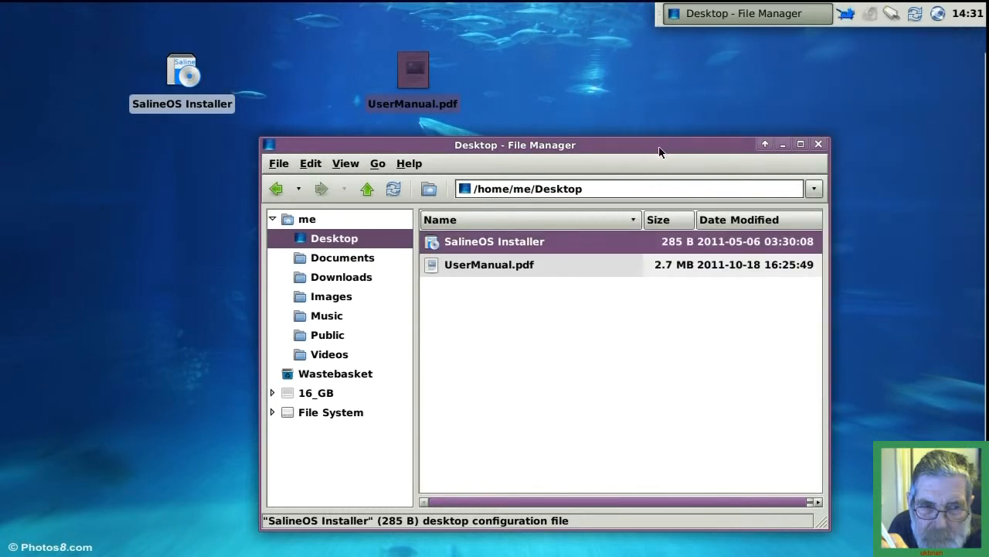
- Move SalineOS Installer and UserManual.pdf from the Desktop folder to the Documents folder
ctrl+click(497, 269)
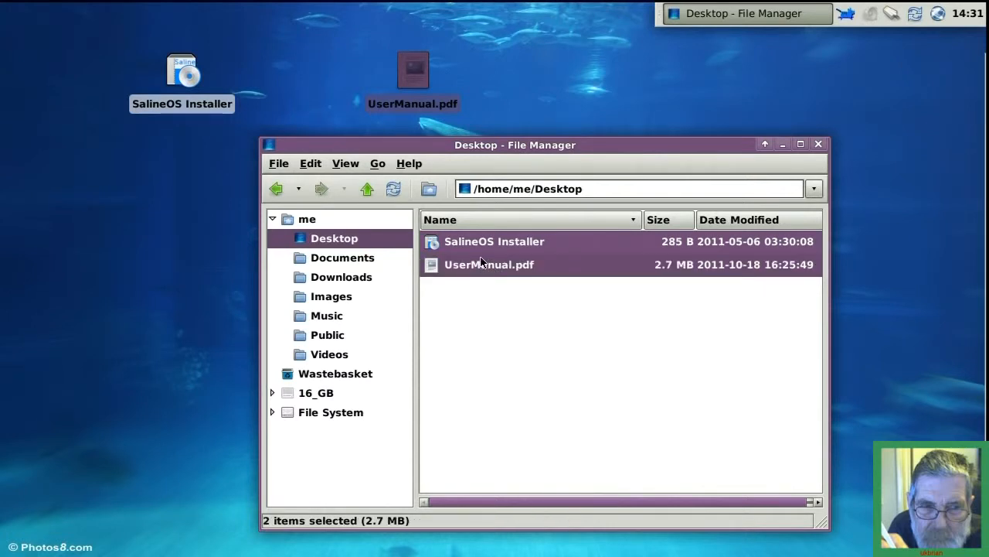
right_click(481, 264)
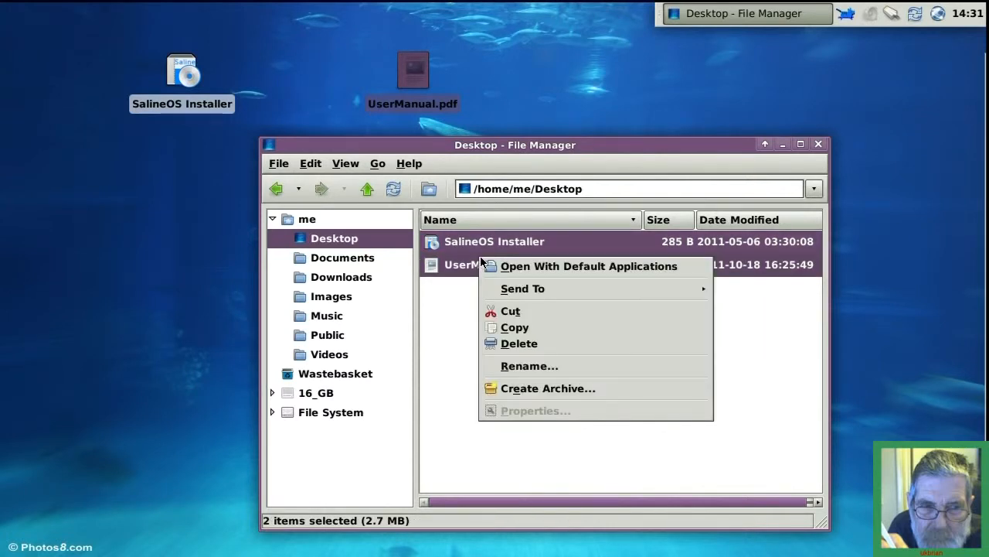
click(501, 310)
click(300, 261)
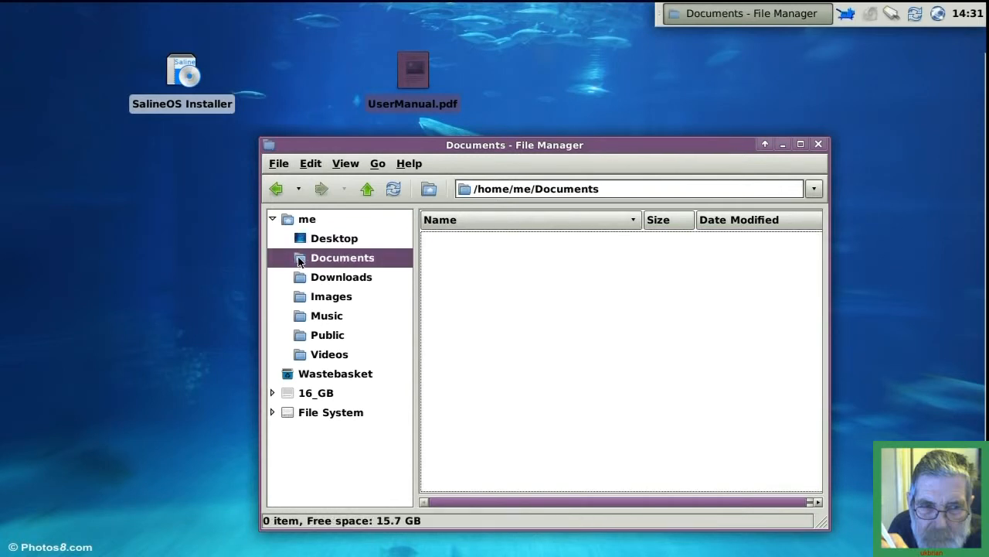
right_click(442, 243)
click(462, 292)
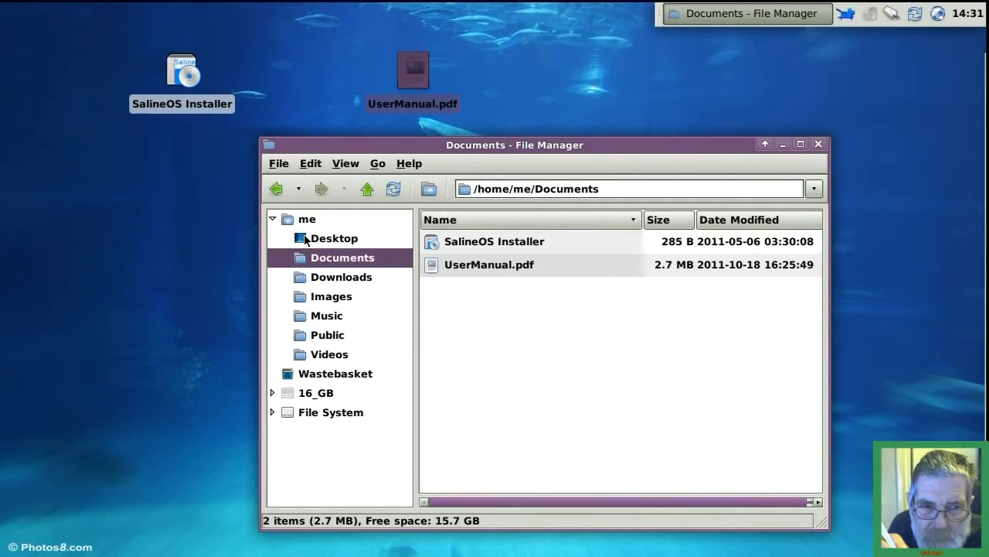
- Return to the Desktop folder in the File Manager and refresh the desktop icons
click(335, 241)
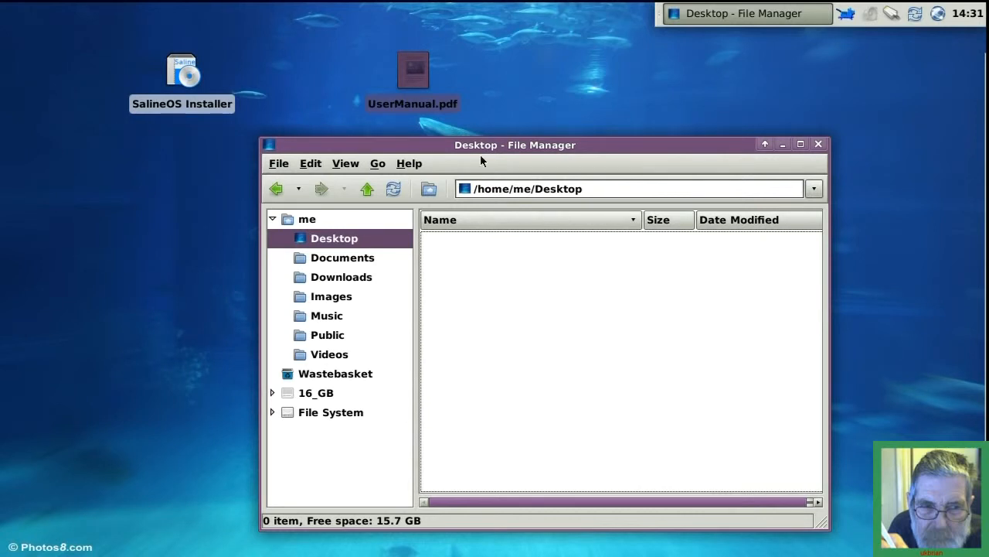
click(510, 101)
key(F5)
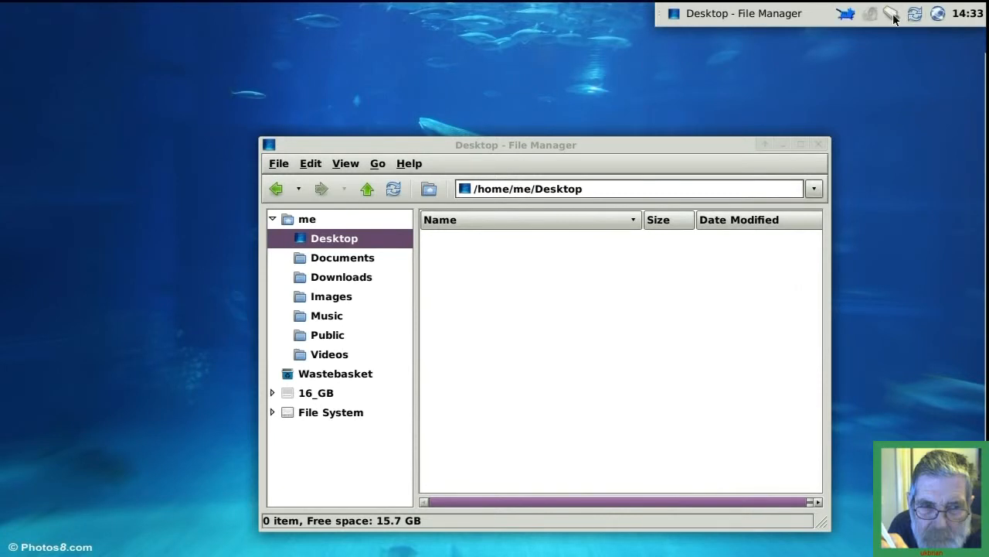
- Switch to Synaptic Package Manager, authorise it with the administrative password and dismiss the Quick Introduction
click(845, 19)
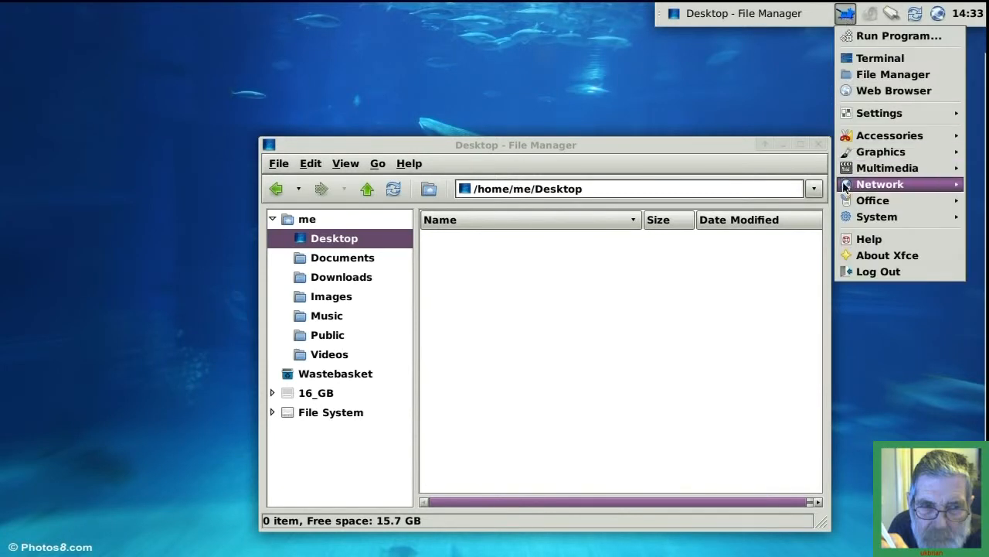
mouse_move(848, 219)
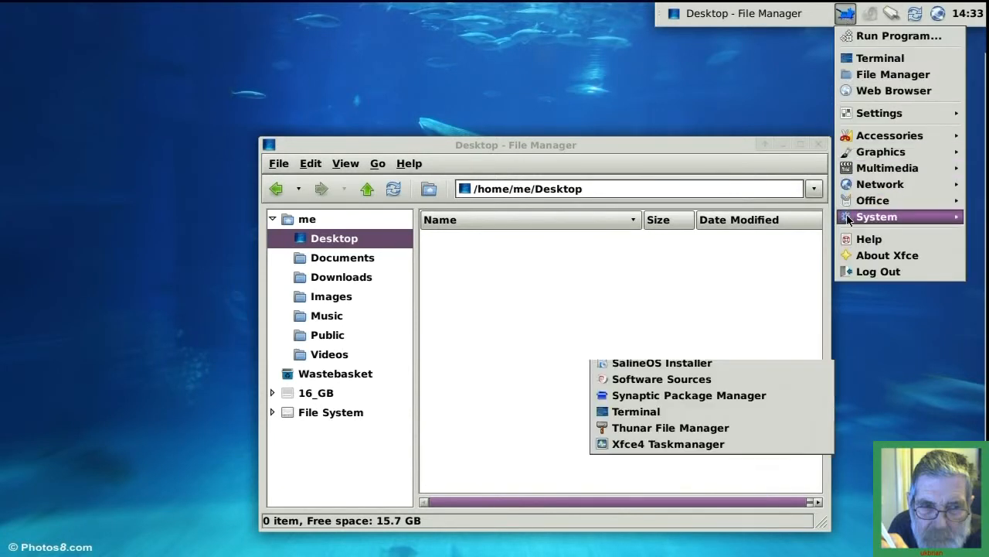
click(704, 399)
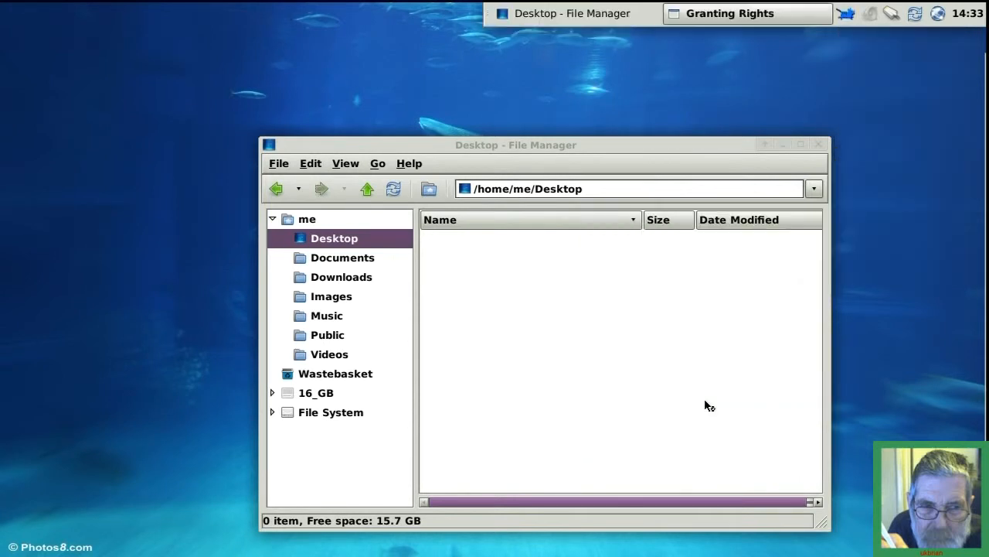
text(****)
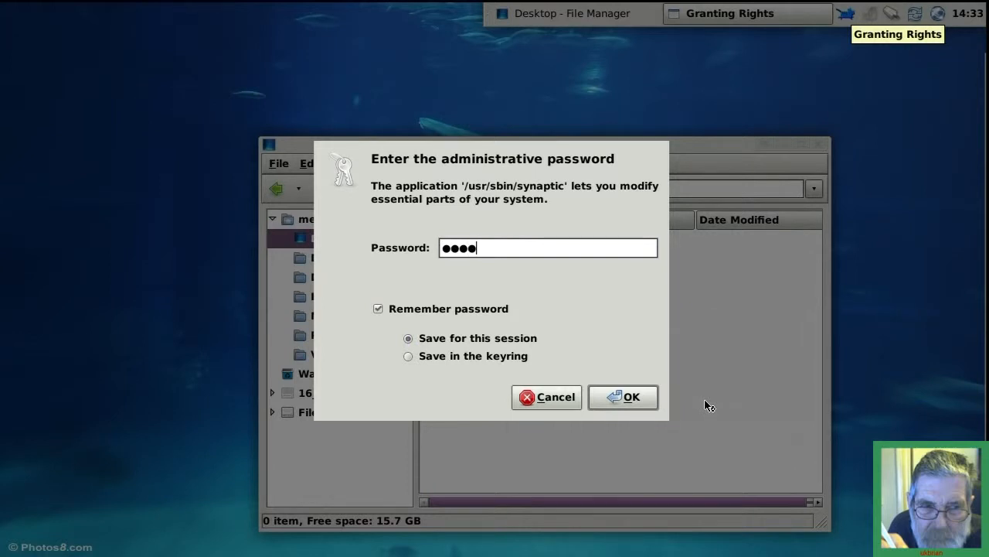
key(Return)
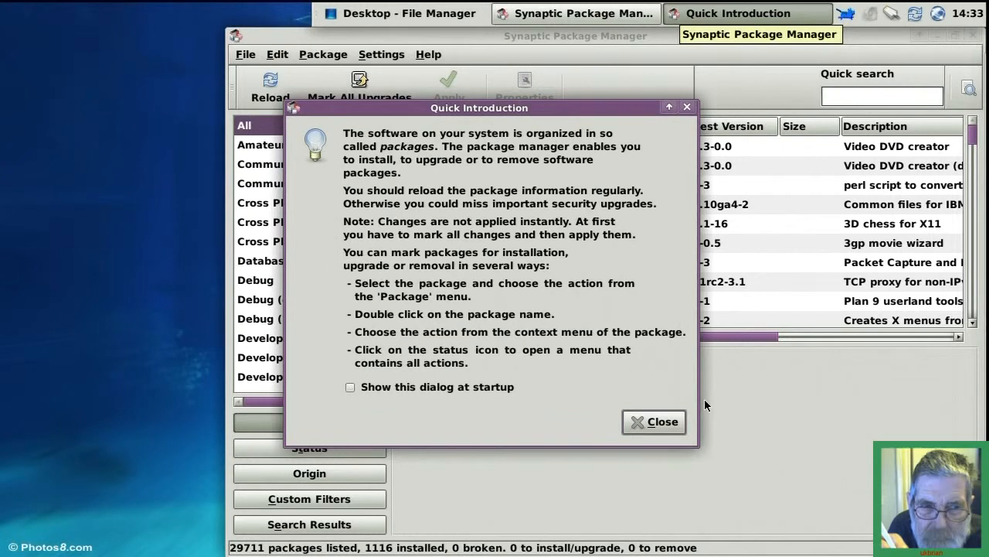
click(654, 421)
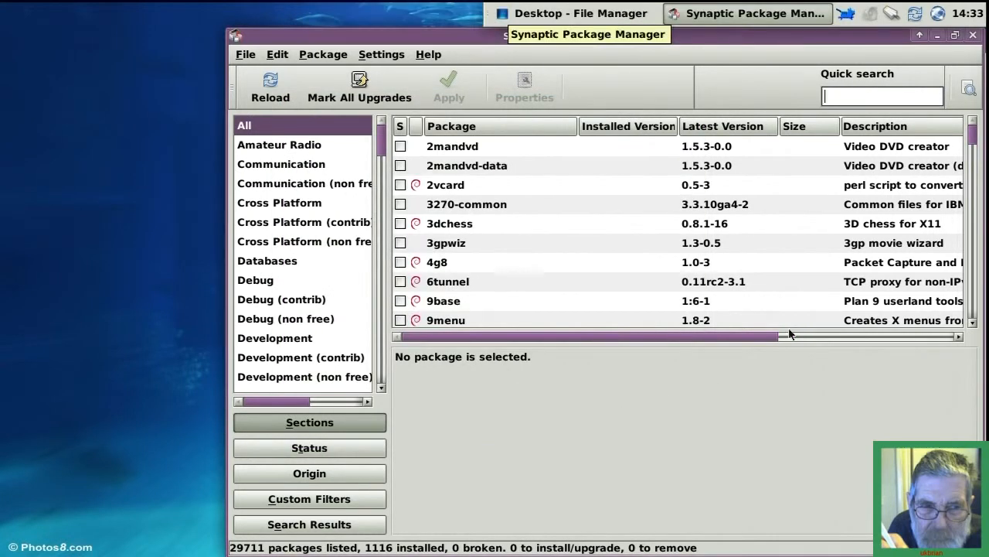
- Search for gamin and mark the gamin package for installation, accepting the required removal of libfam0 and installation of libgamin0
text(gam)
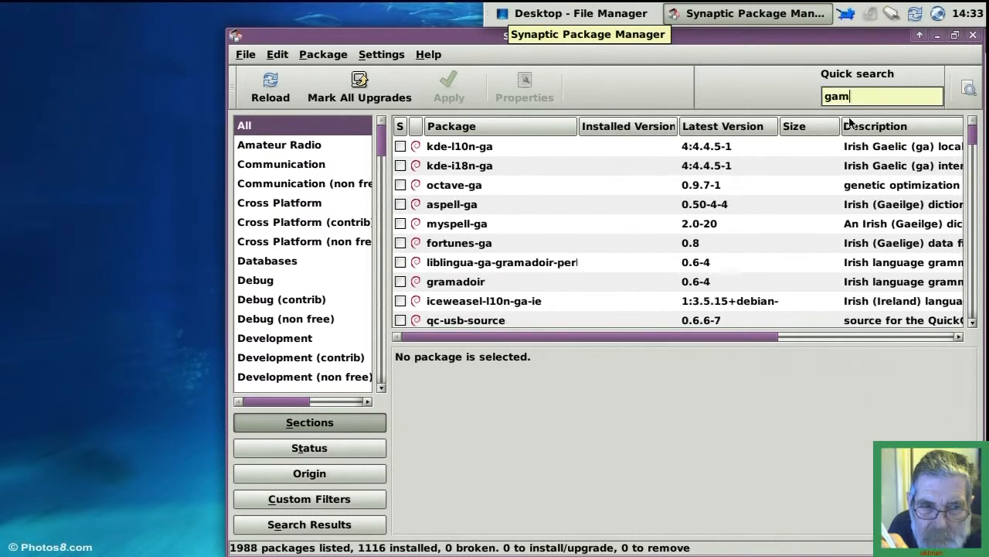
text(in)
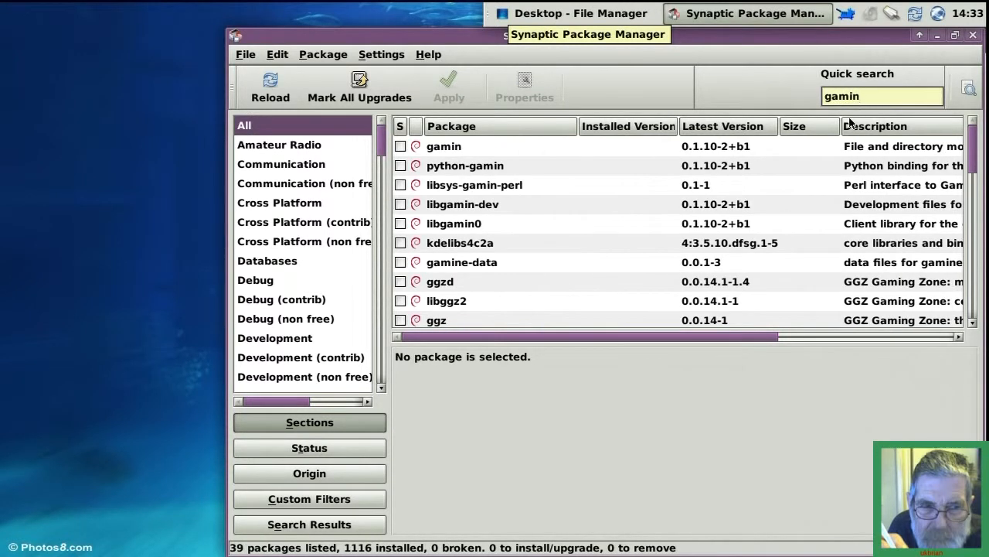
click(401, 147)
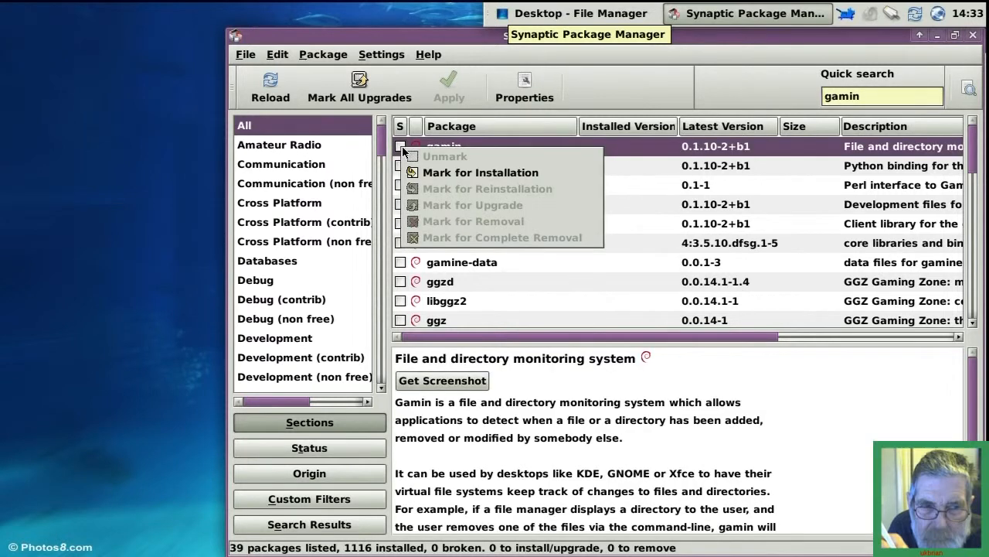
click(435, 177)
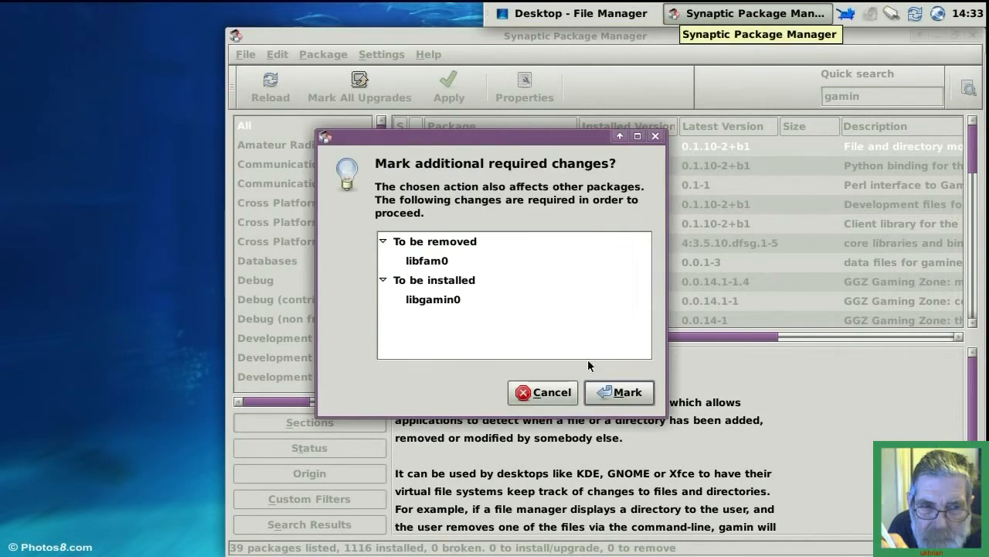
click(628, 392)
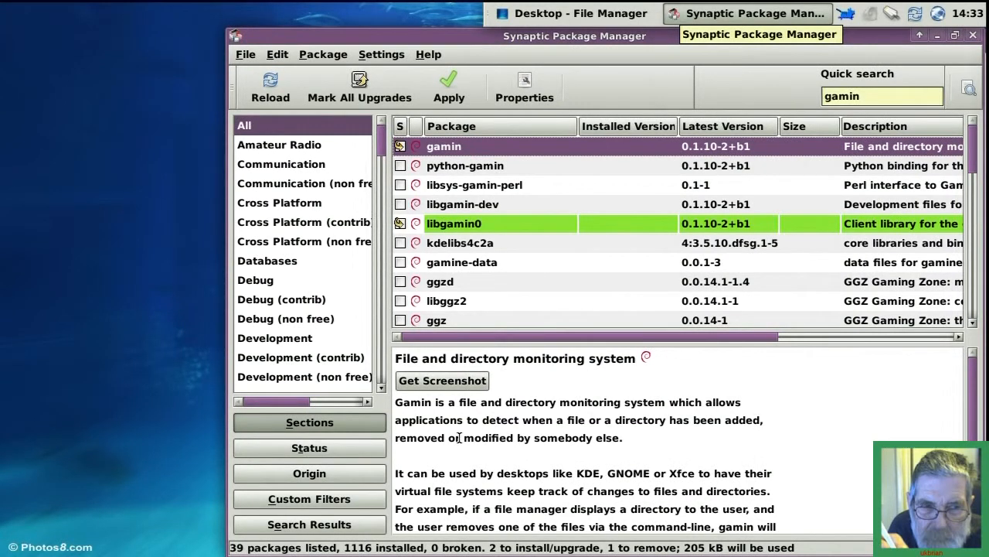
- Apply the marked package changes with automatic closing after success, and close Synaptic Package Manager
click(448, 87)
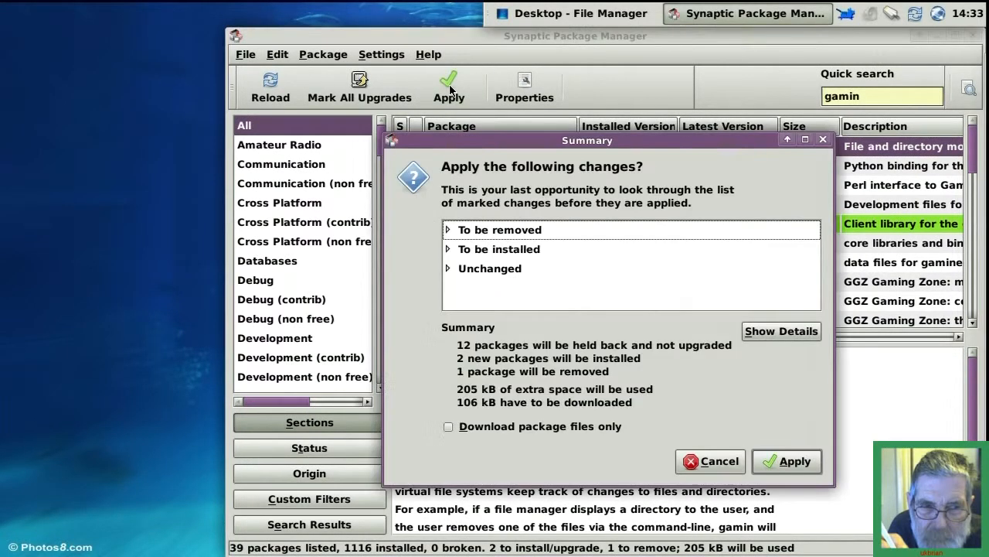
click(777, 461)
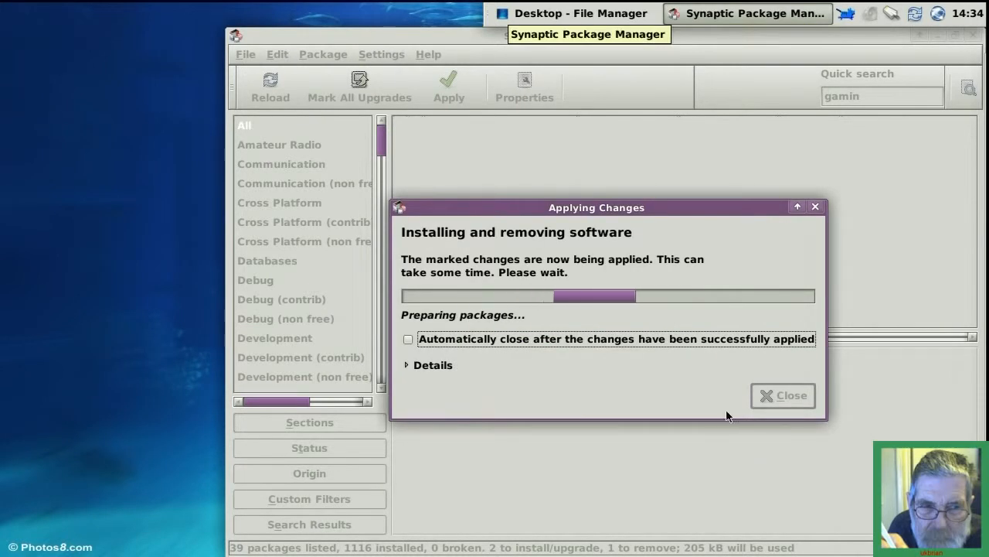
click(649, 339)
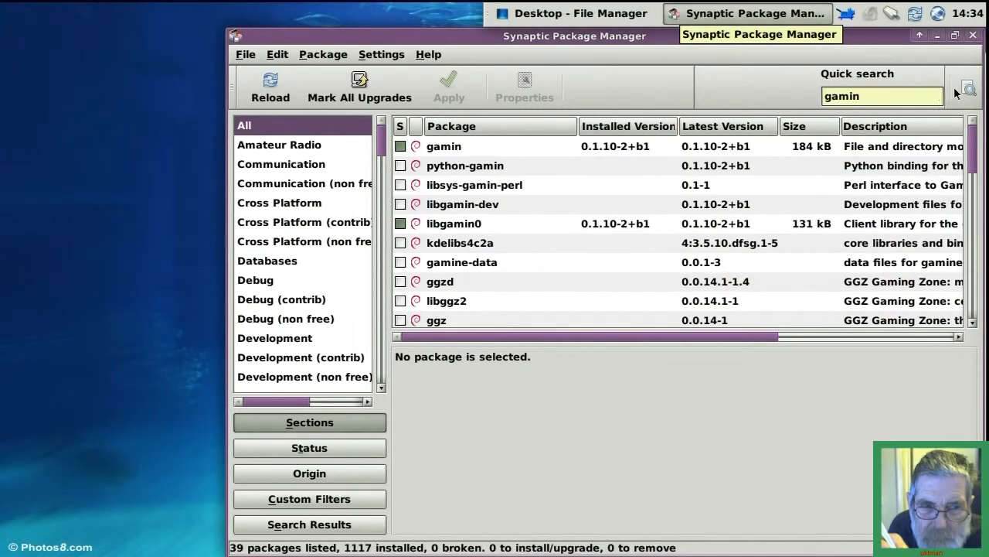
click(973, 35)
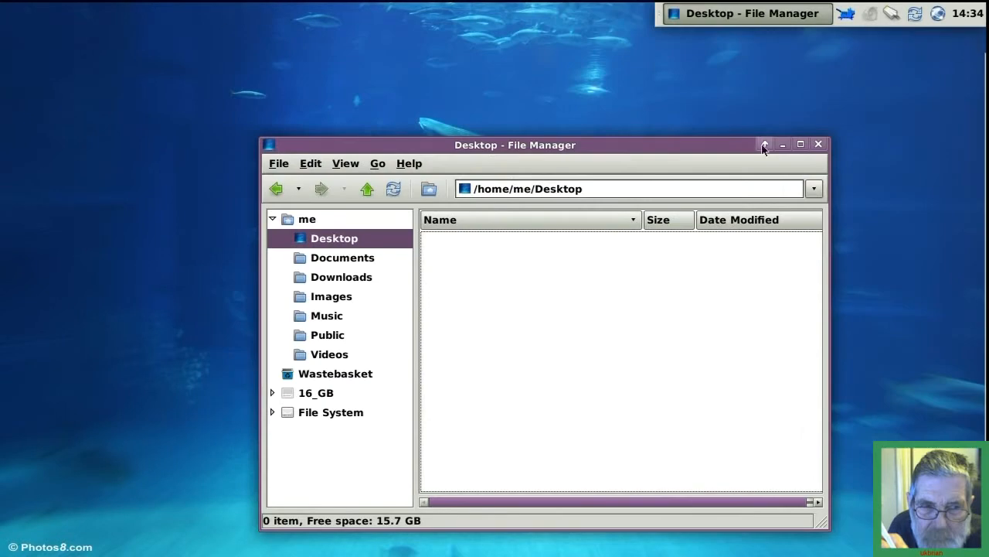
- Copy SalineOS Installer from the Documents folder into the Desktop folder
click(311, 261)
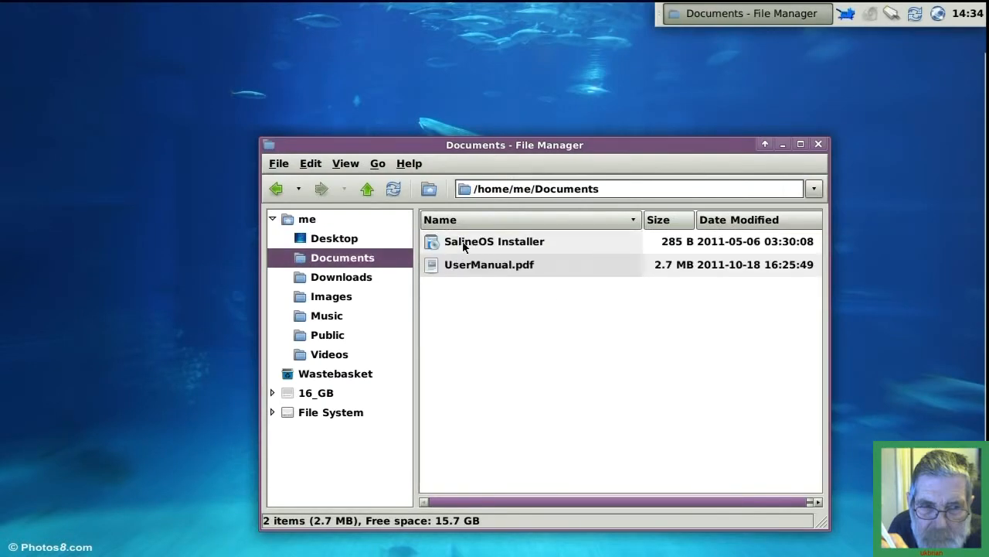
click(466, 246)
right_click(465, 246)
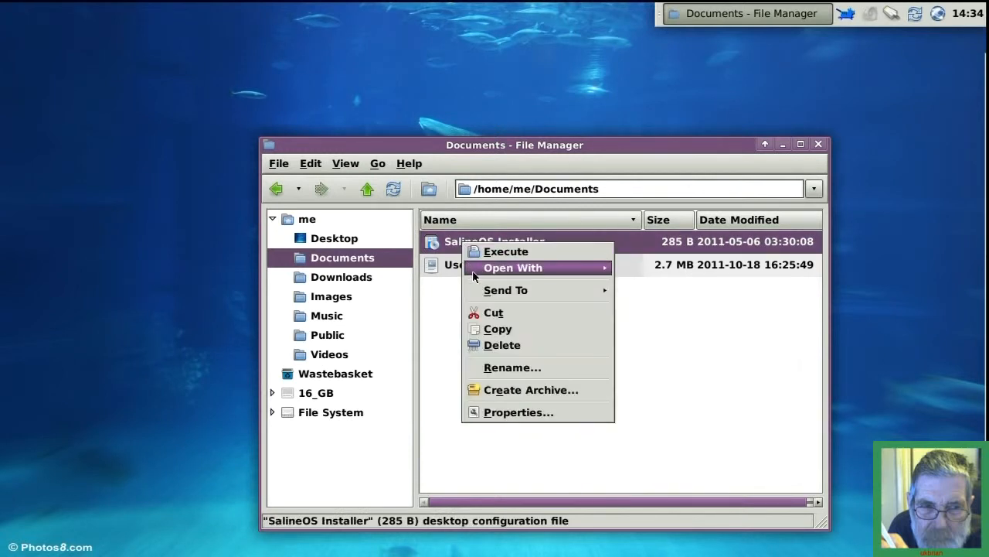
click(485, 329)
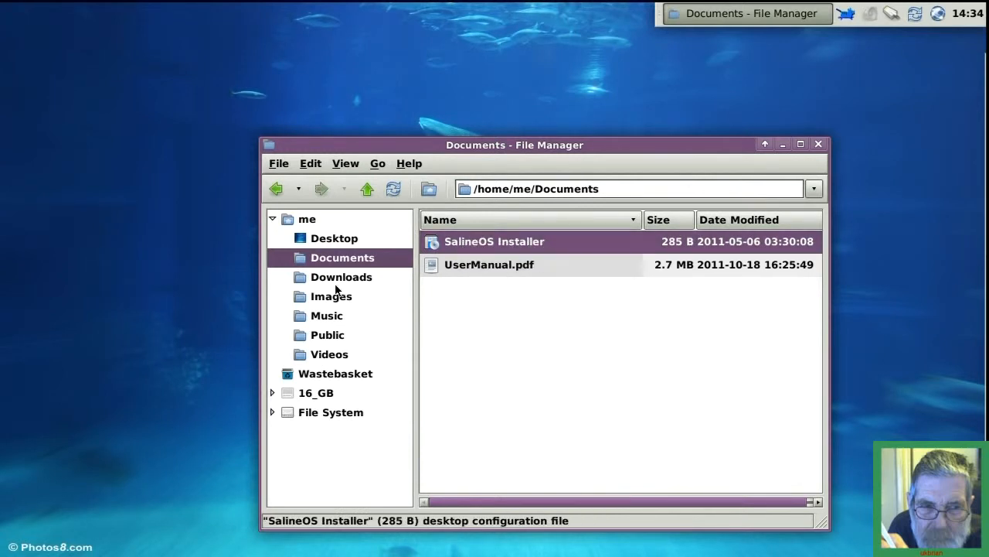
click(328, 239)
right_click(464, 259)
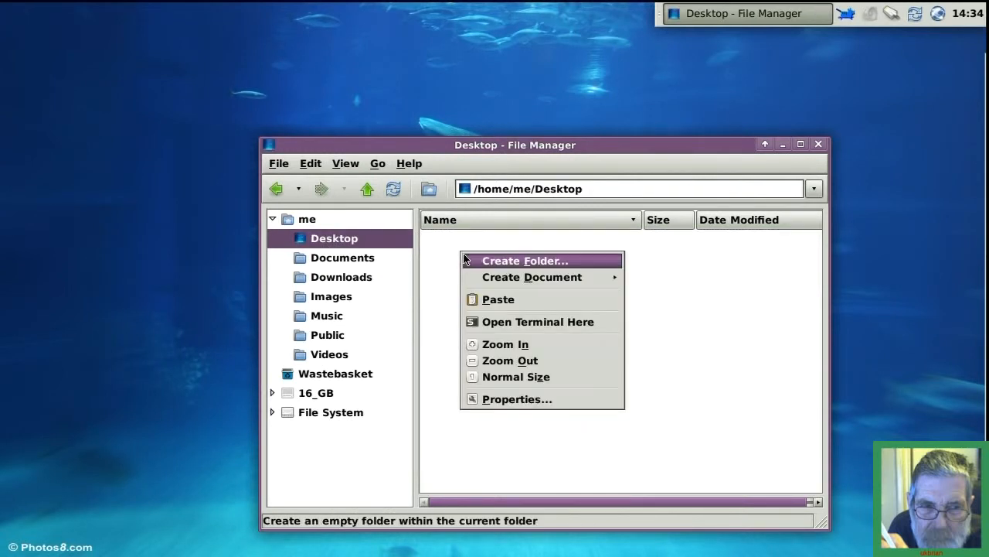
click(480, 299)
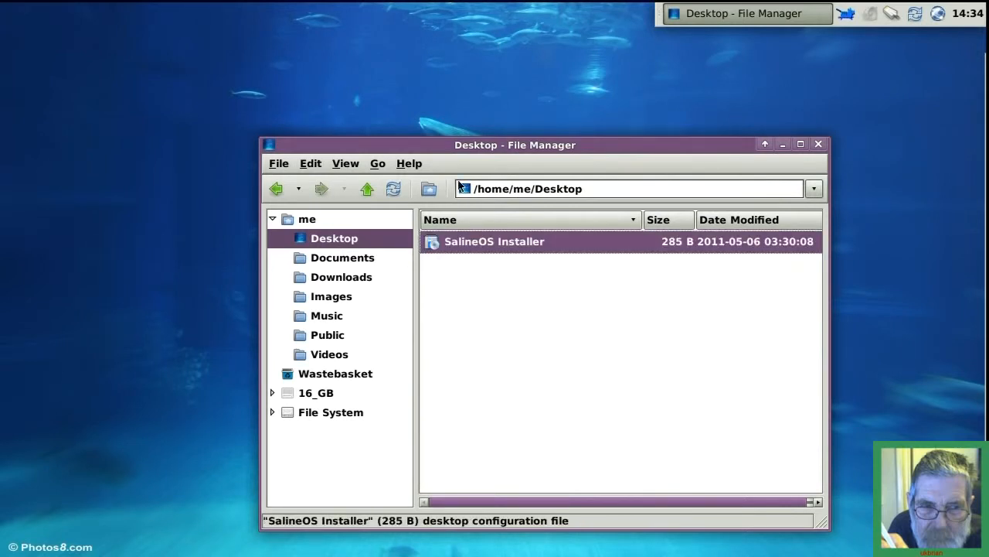
- Delete the SalineOS Installer copy from the Desktop folder
mouse_move(456, 152)
mouse_down()
mouse_move(466, 170)
mouse_move(453, 104)
mouse_move(453, 136)
mouse_up()
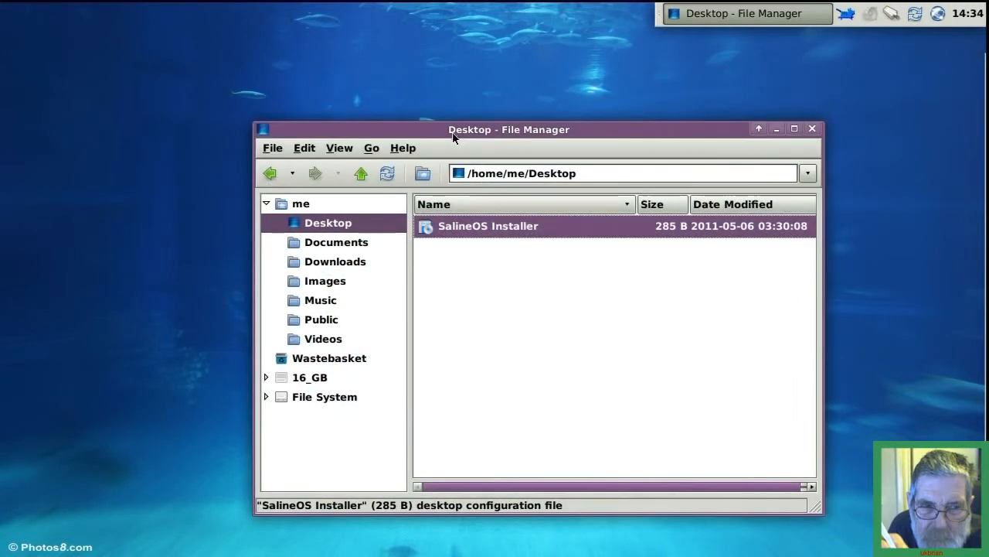
right_click(437, 234)
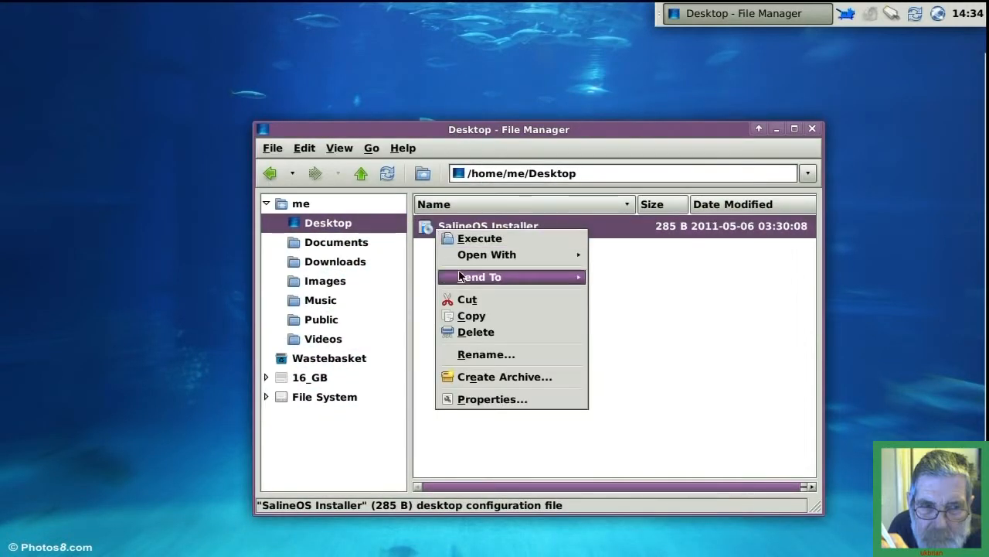
click(465, 334)
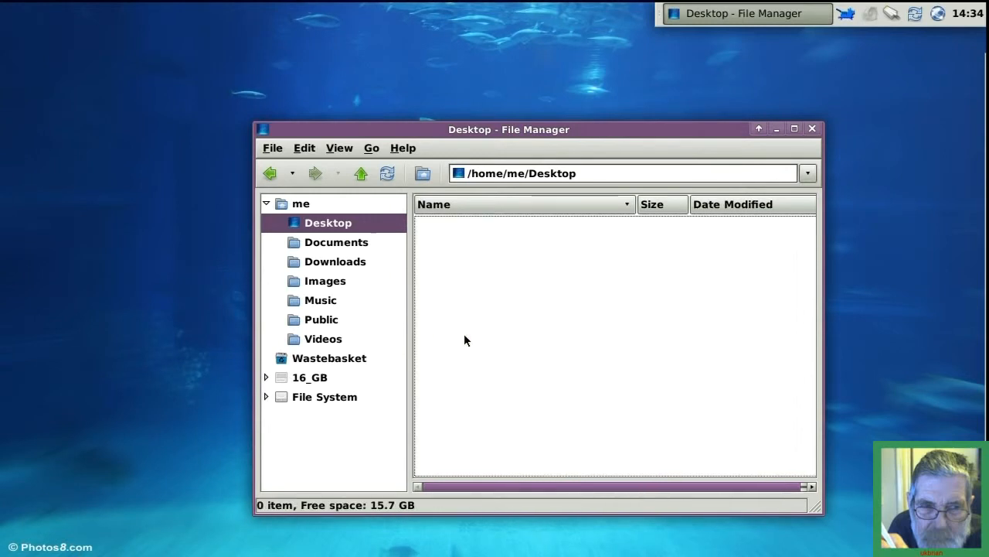
- Close the File Manager and log out of the Xfce session without saving it for future logins
click(812, 129)
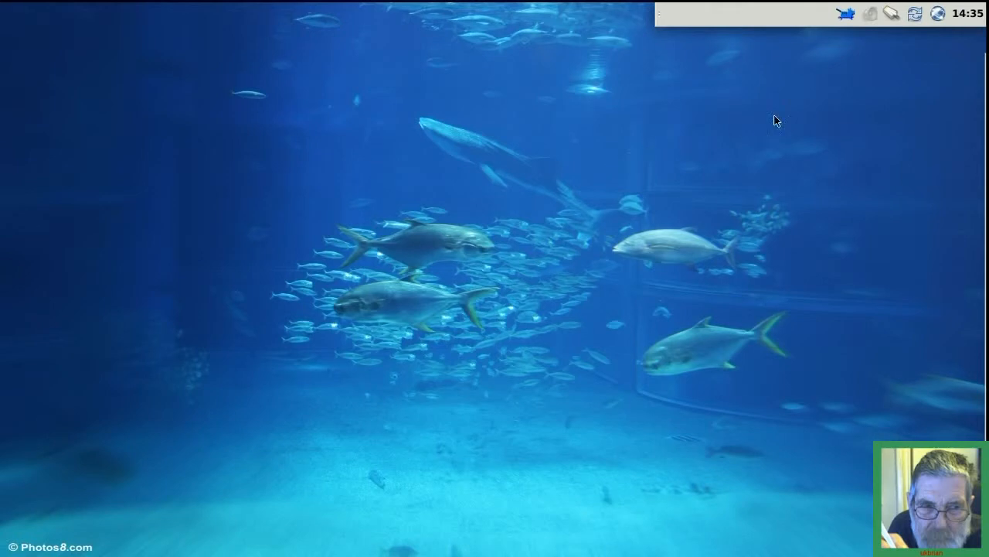
click(846, 14)
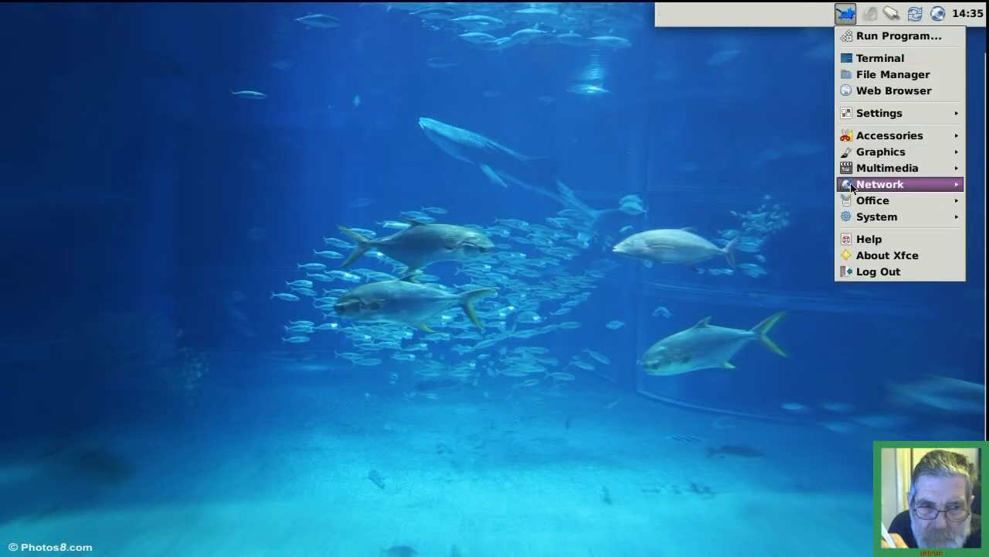
click(861, 272)
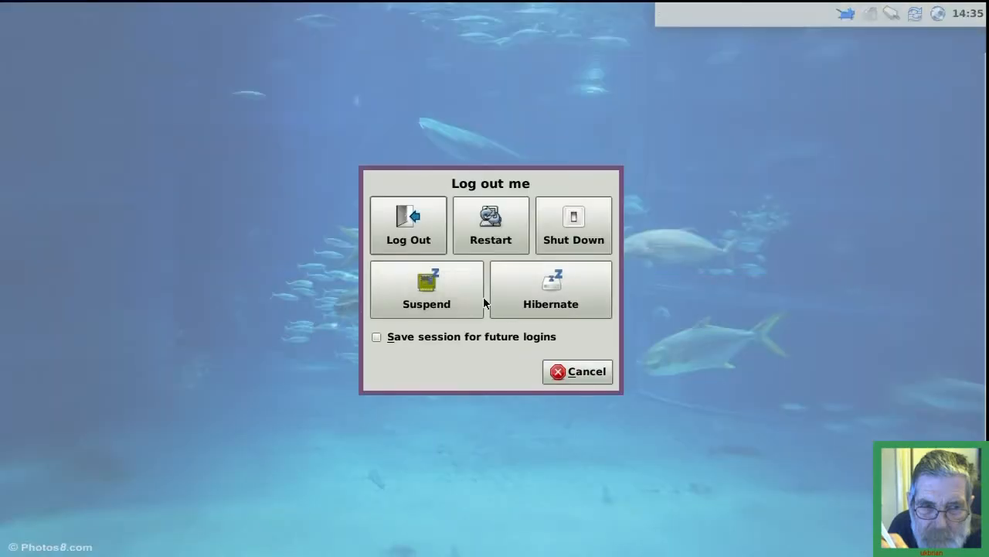
click(411, 237)
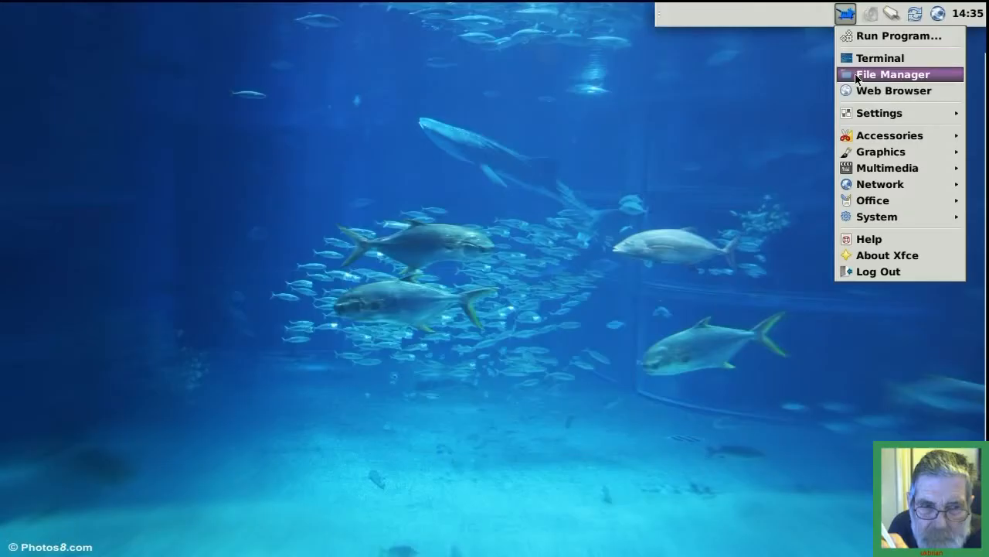
- Open the File Manager, place its window near the middle of the desktop and expand the home folder tree
click(857, 74)
drag(357, 45, 653, 140)
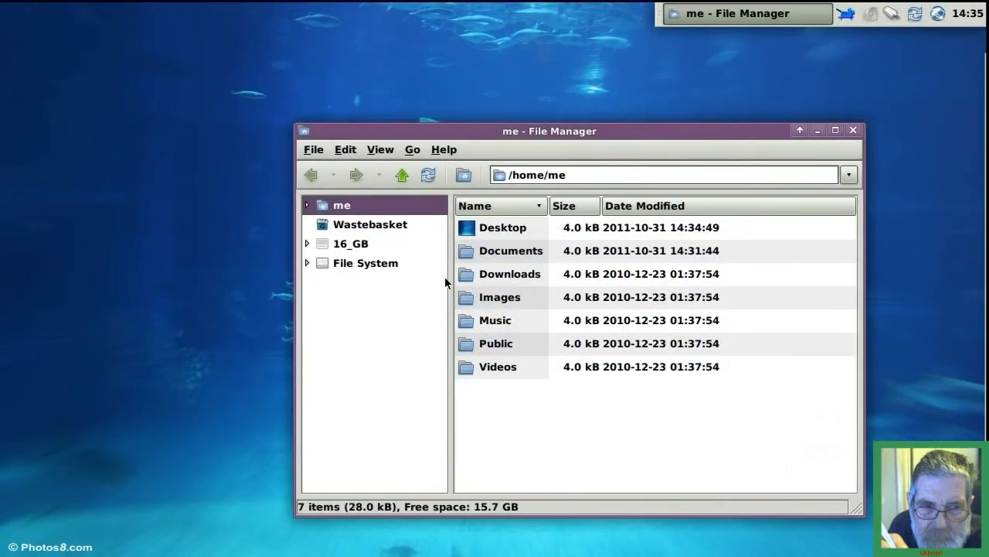
click(307, 206)
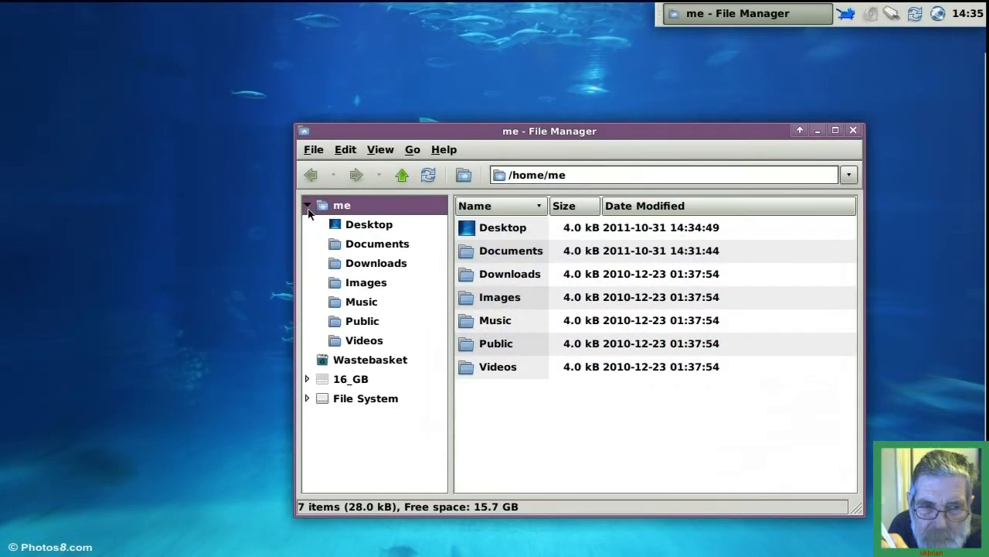
- Copy UserManual.pdf from the Documents folder into the Desktop folder
click(338, 245)
click(499, 253)
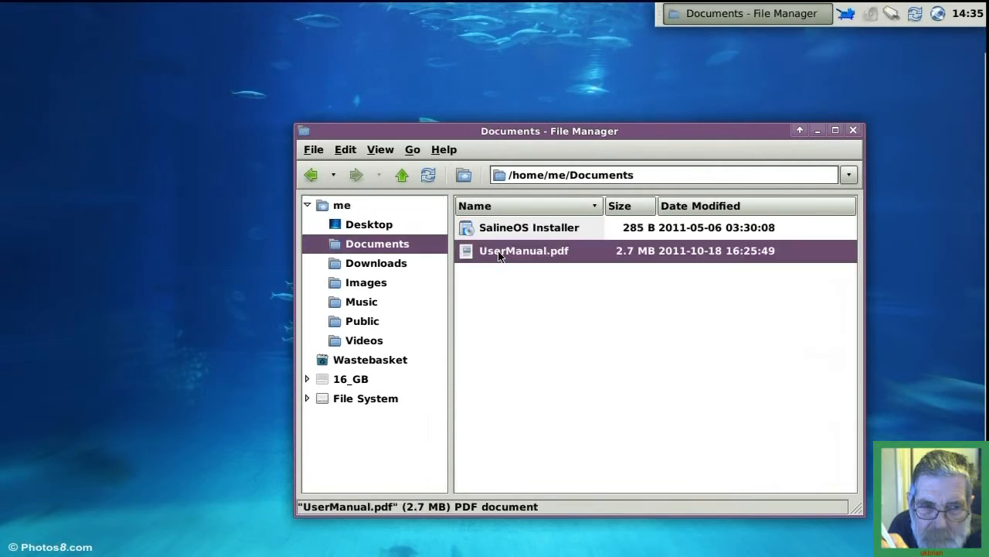
right_click(499, 255)
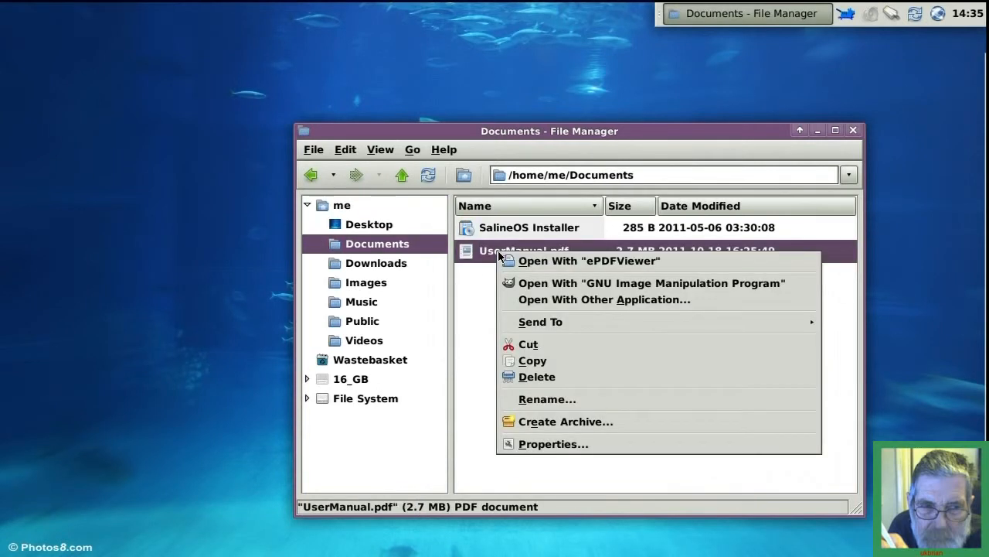
click(533, 361)
click(371, 226)
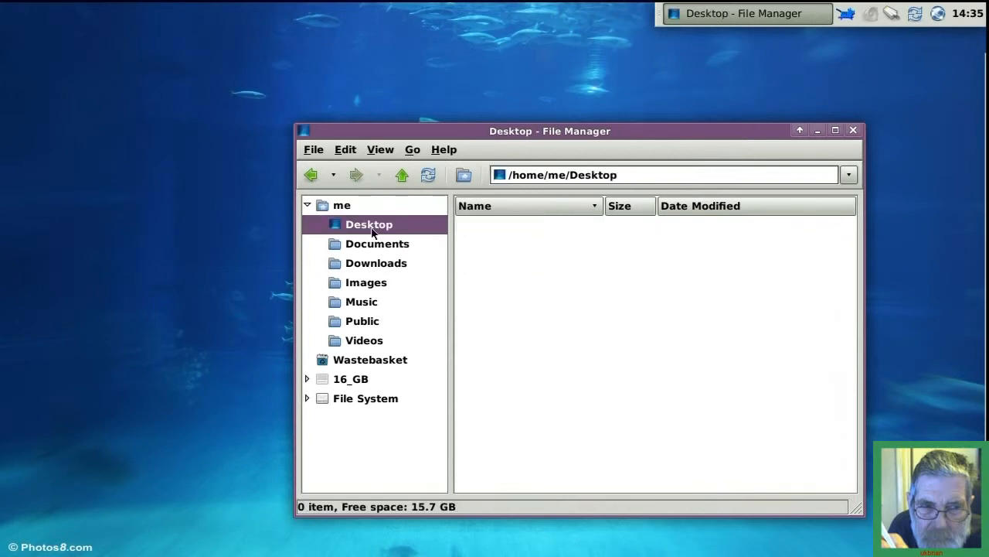
right_click(482, 238)
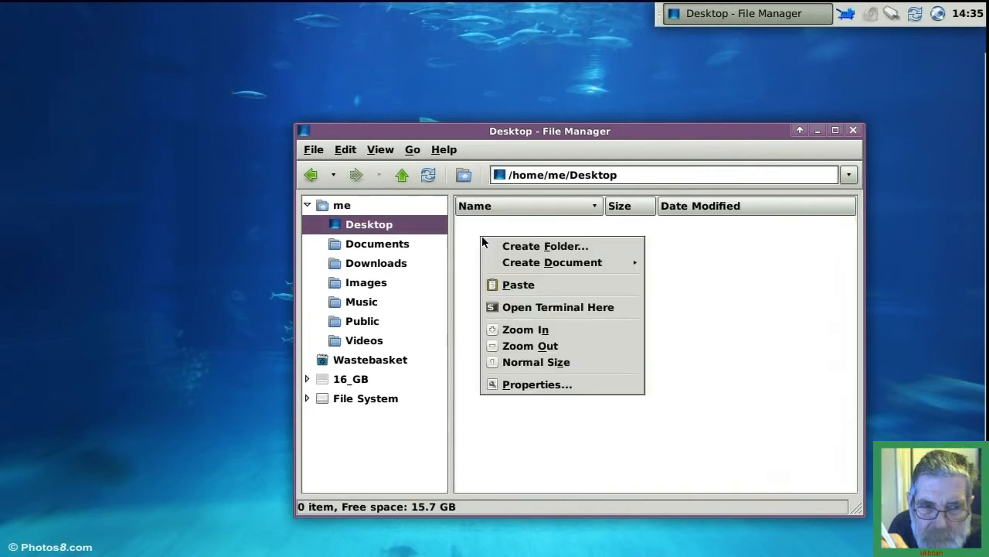
click(502, 284)
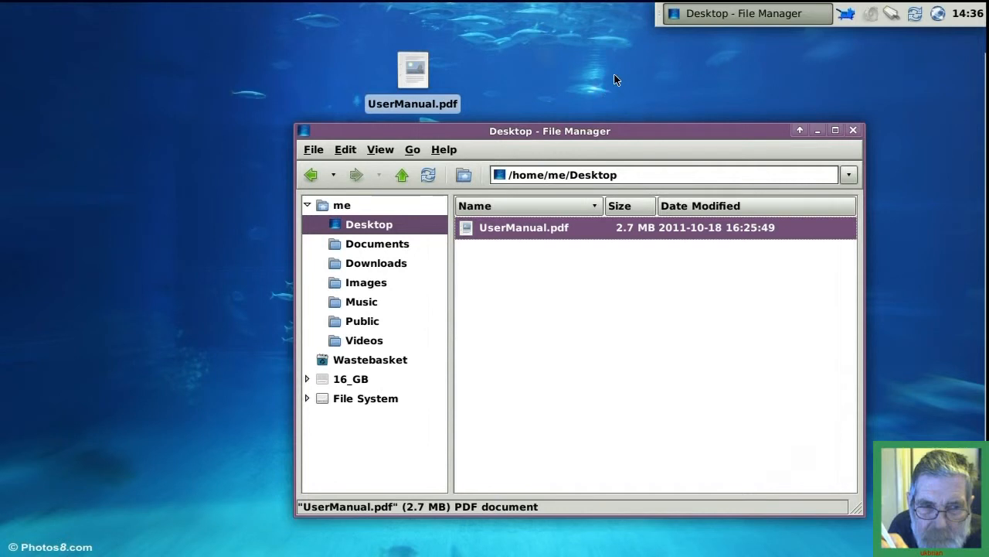
- Add a new panel, Panel 3, with a fixed position at the top-left corner of the desktop
right_click(659, 23)
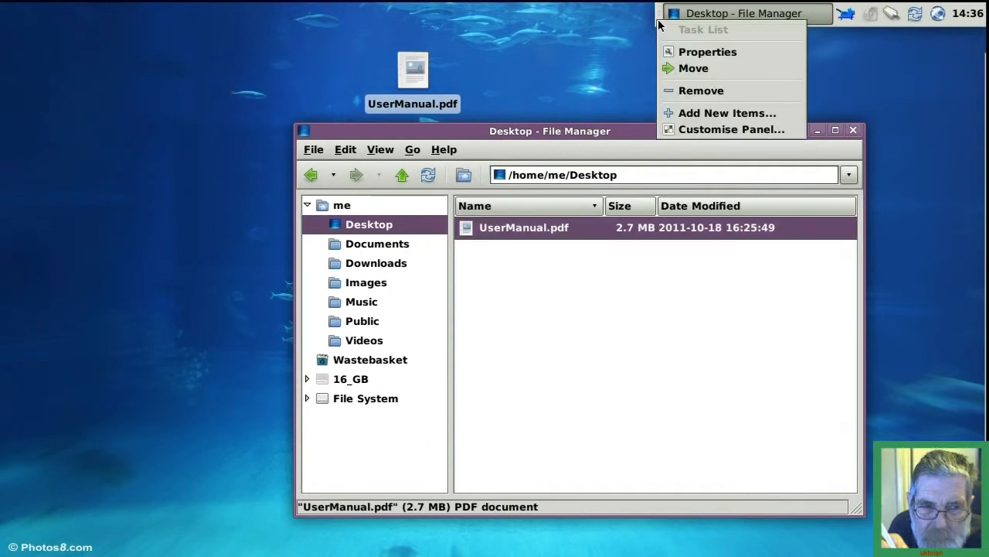
click(681, 130)
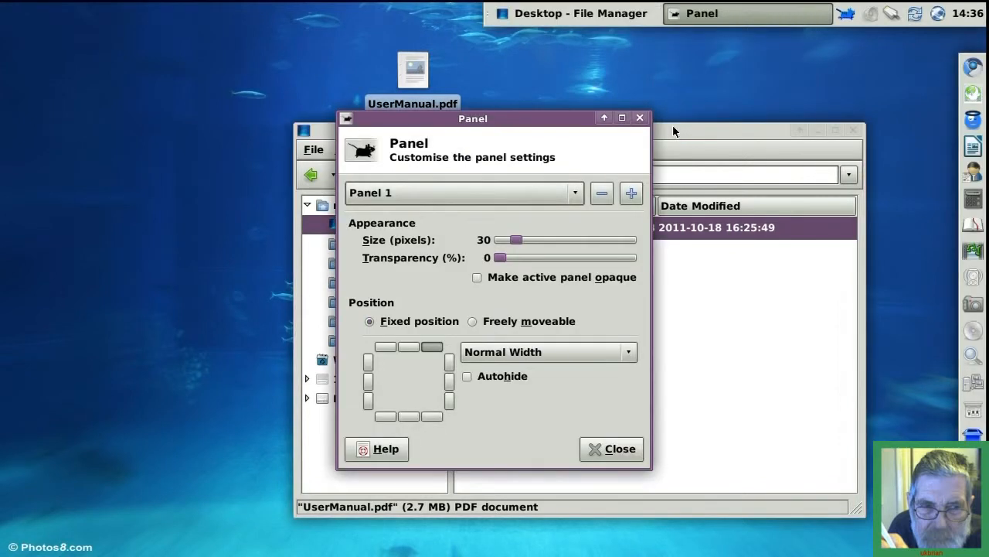
click(630, 194)
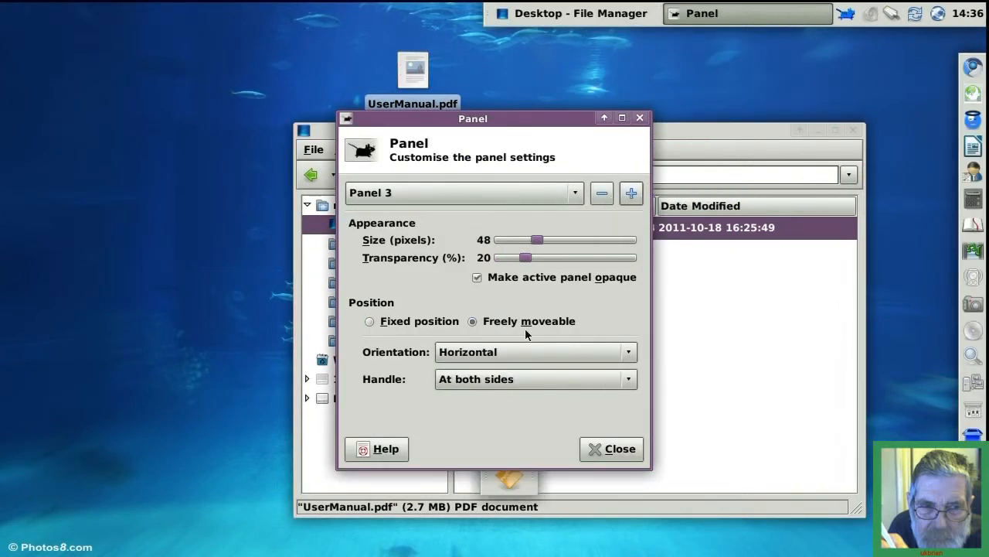
click(368, 321)
click(382, 347)
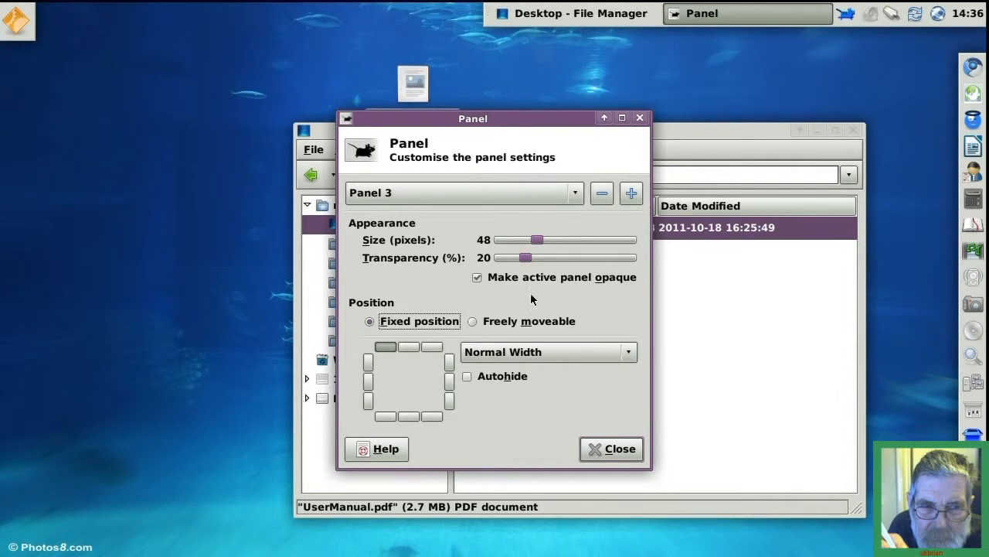
- Set the size of Panel 3 to 30 pixels and close the panel settings
click(537, 242)
drag(536, 242, 517, 245)
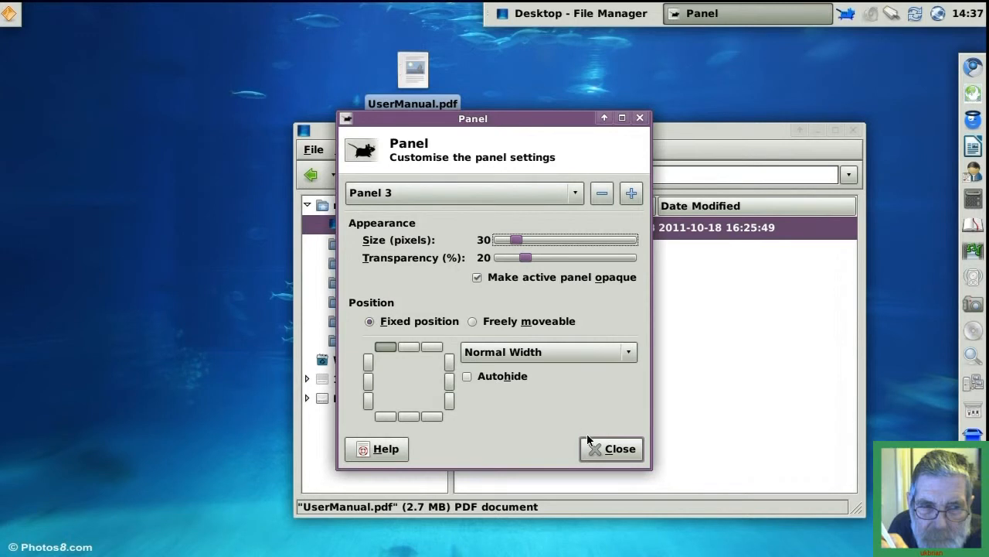
click(604, 453)
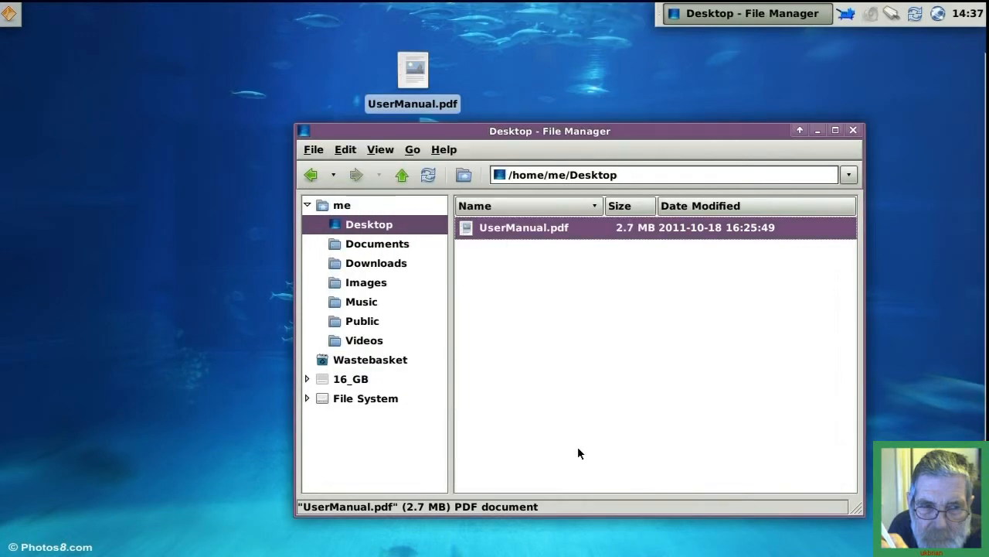
- Add an Xfce Menu item to the new top-left desktop panel and turn off showing the title in its button
right_click(10, 17)
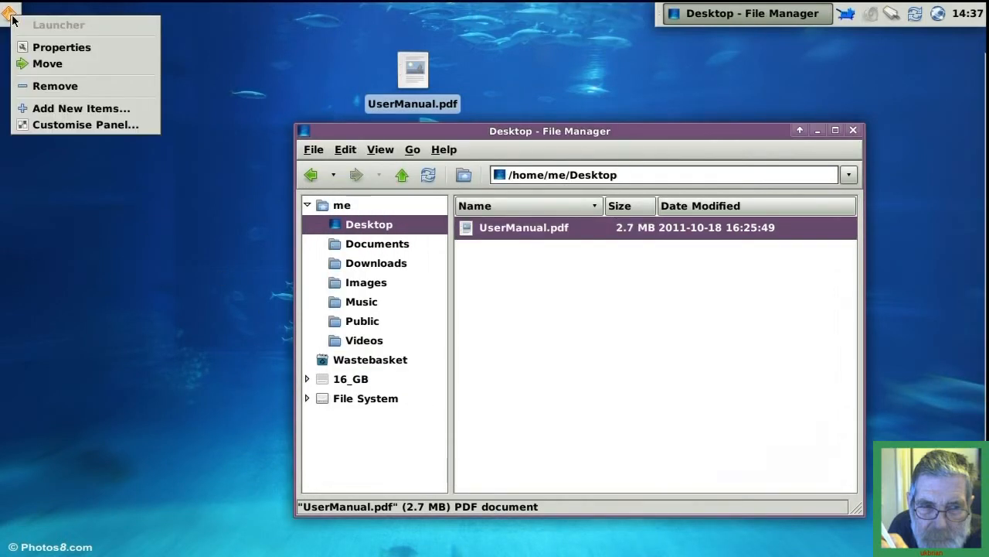
click(53, 108)
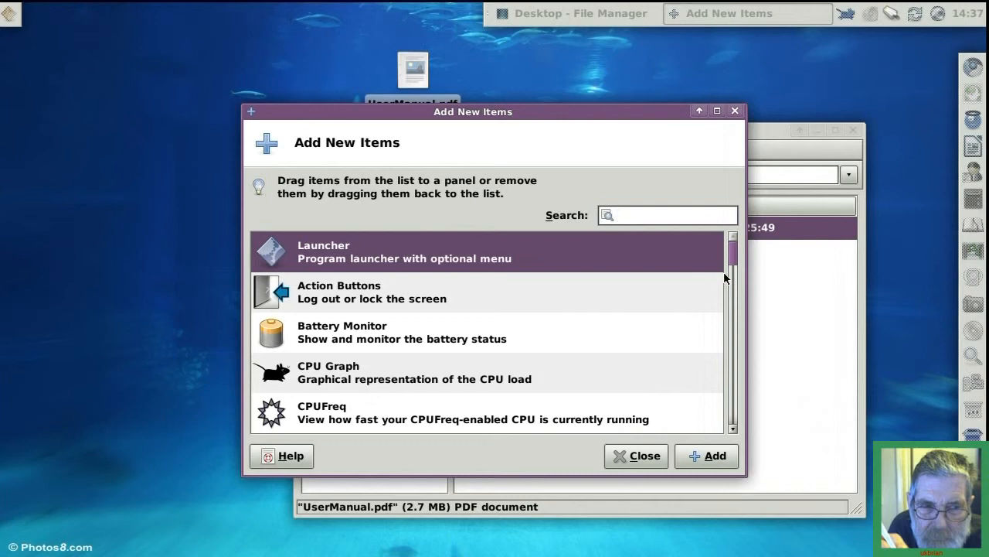
drag(735, 262, 735, 417)
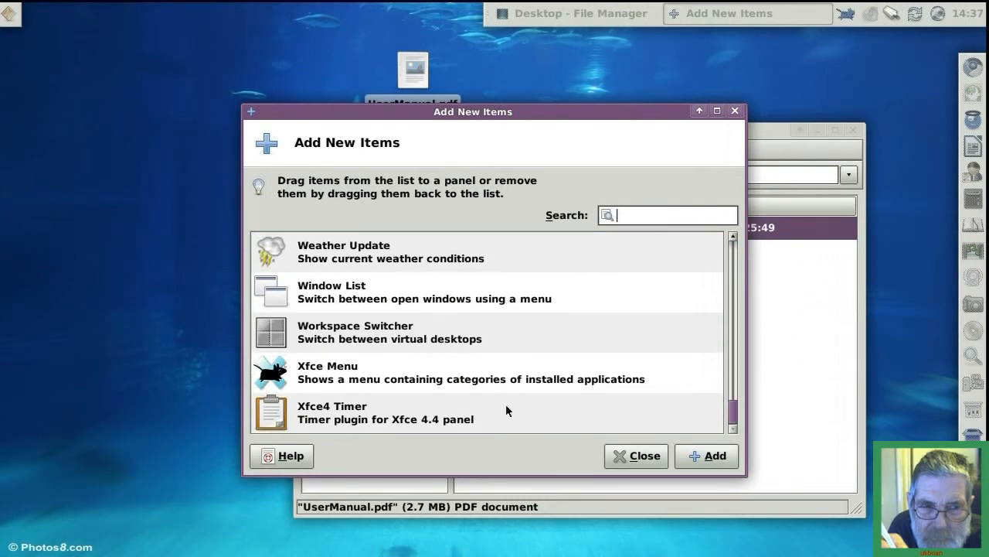
click(392, 365)
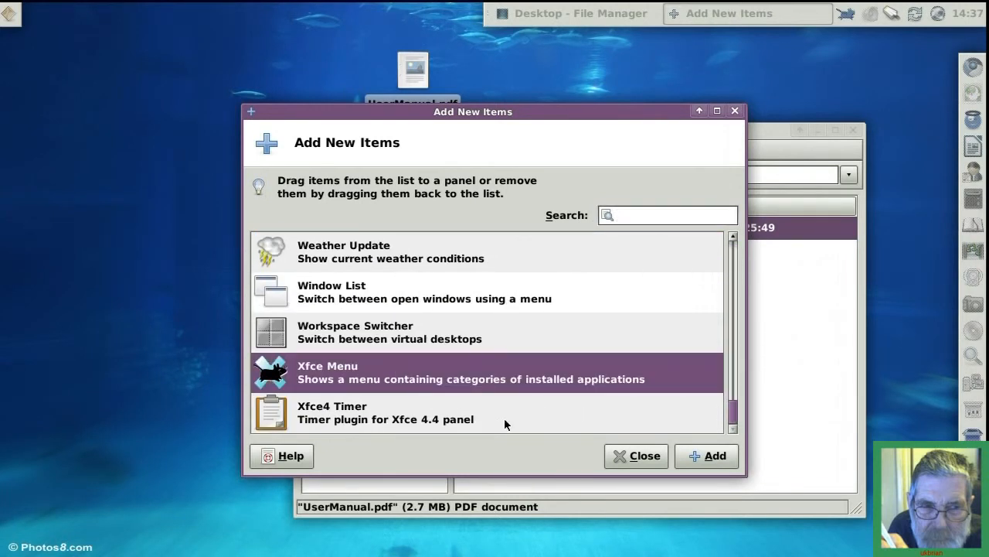
click(696, 458)
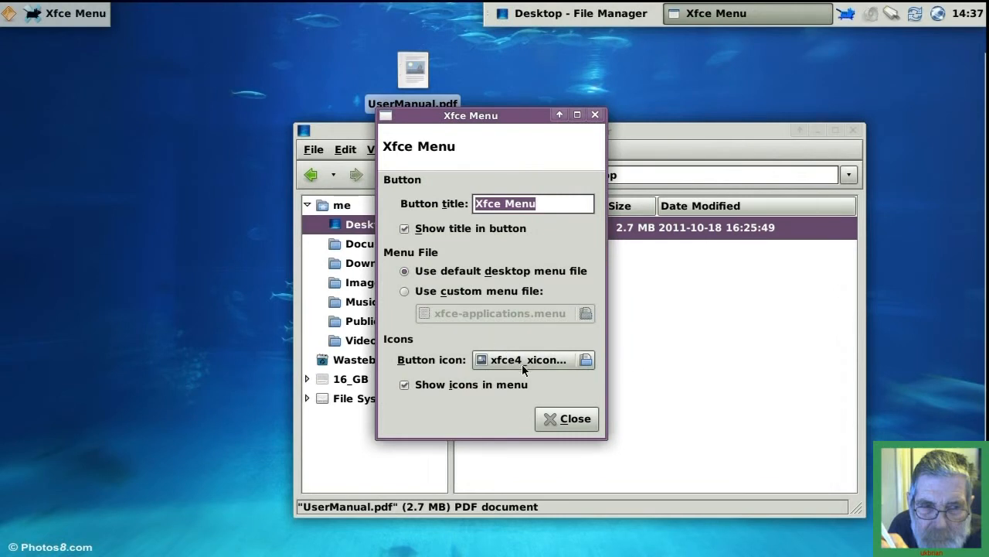
click(408, 233)
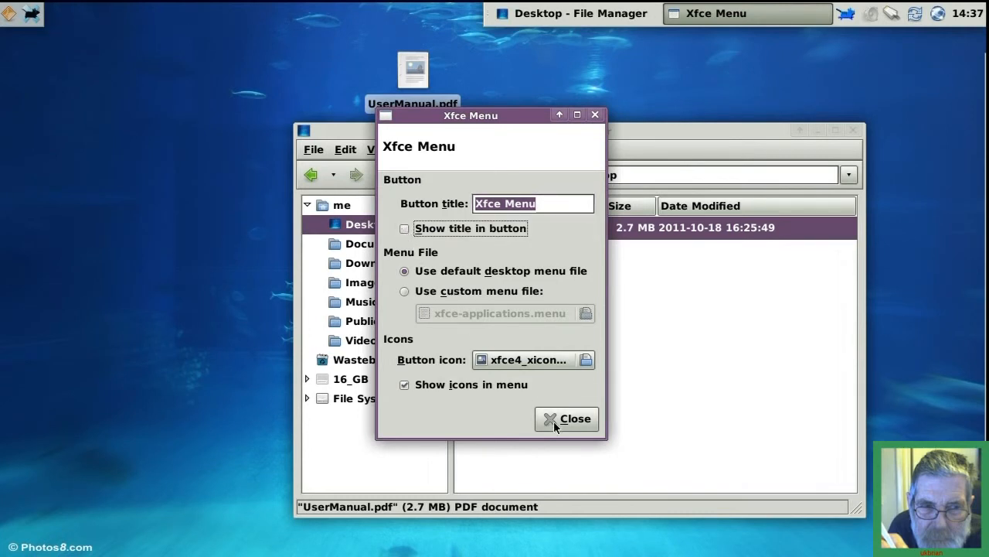
click(567, 418)
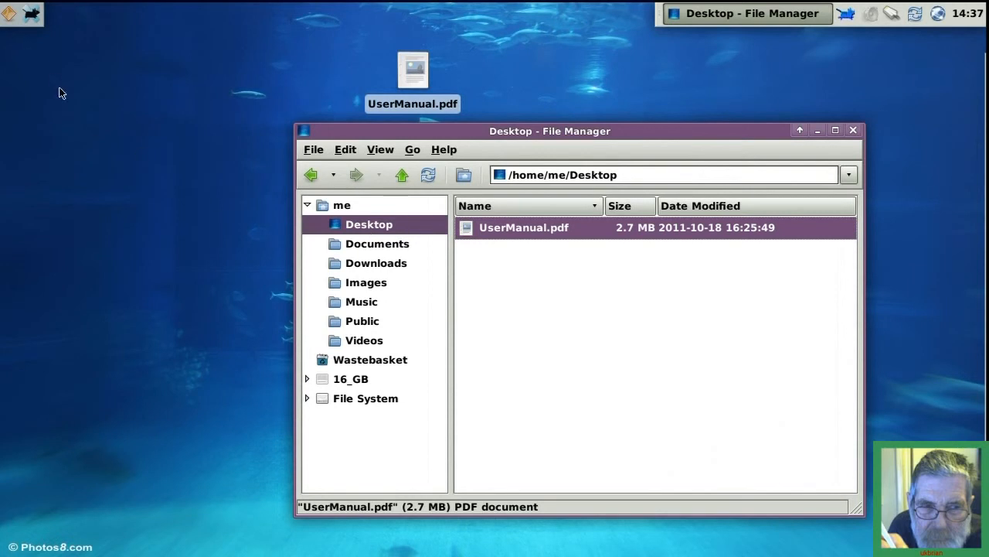
- Remove the empty Launcher item from the new top-left desktop panel and confirm the removal
right_click(9, 19)
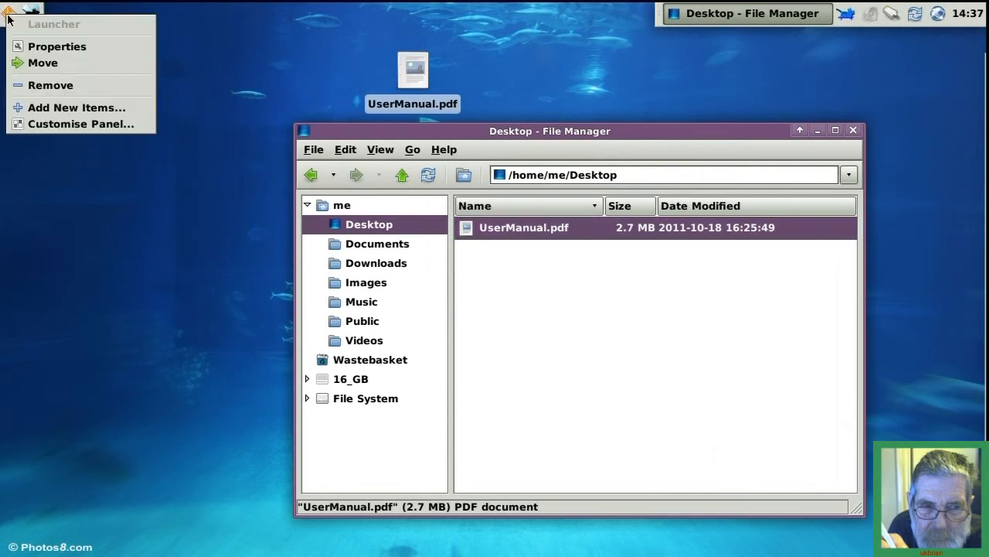
click(36, 85)
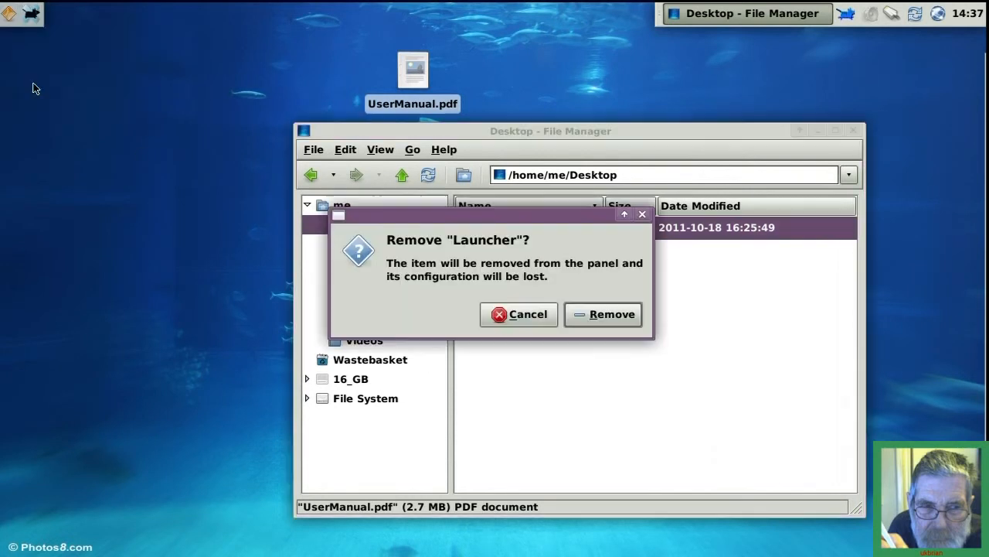
click(585, 315)
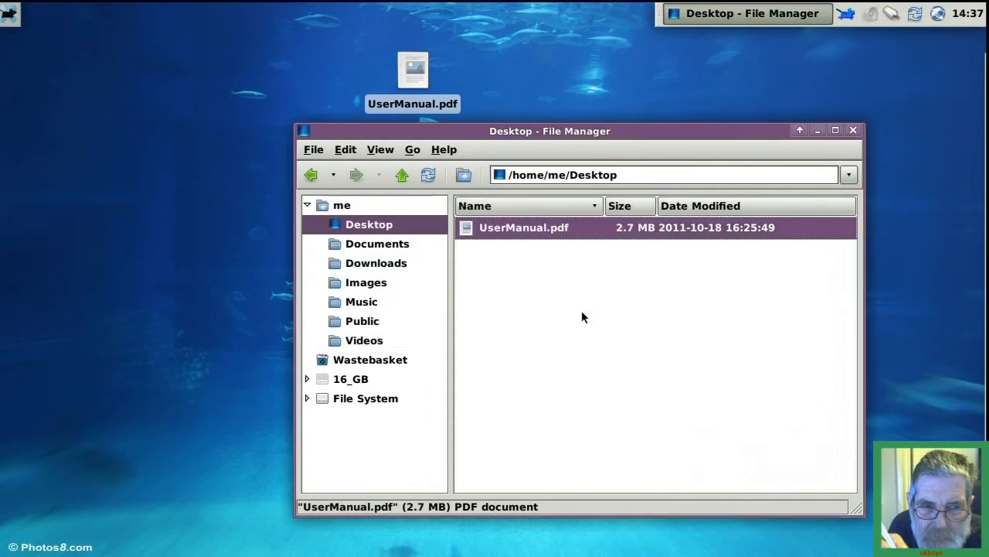
- Check the Xfce menu on the new panel and the existing menu on the original top panel, leaving both closed
click(12, 17)
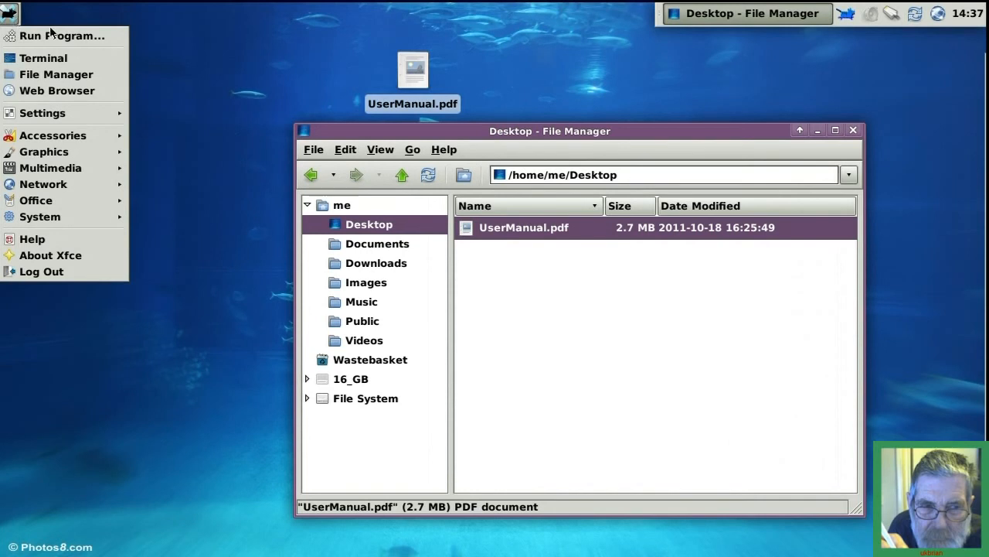
click(248, 62)
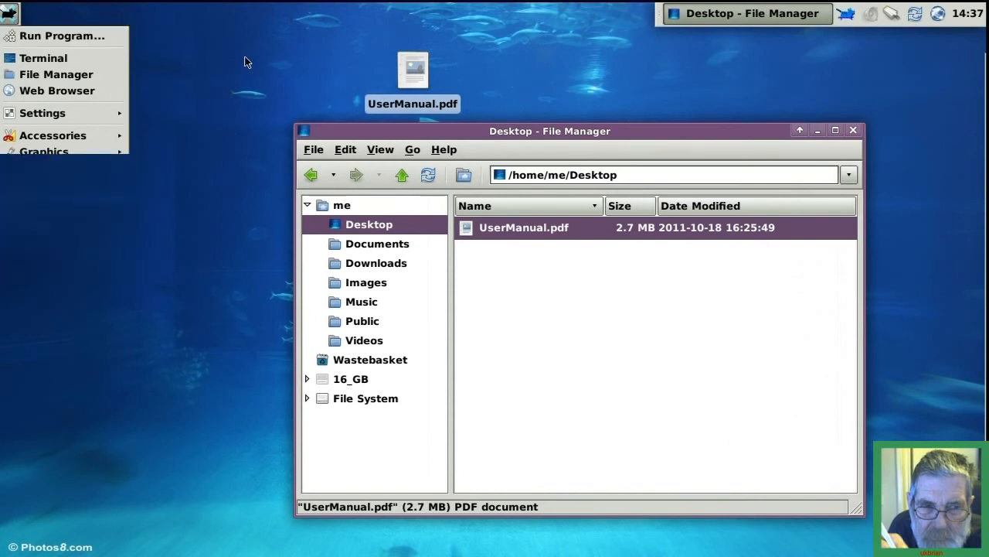
click(844, 17)
click(804, 64)
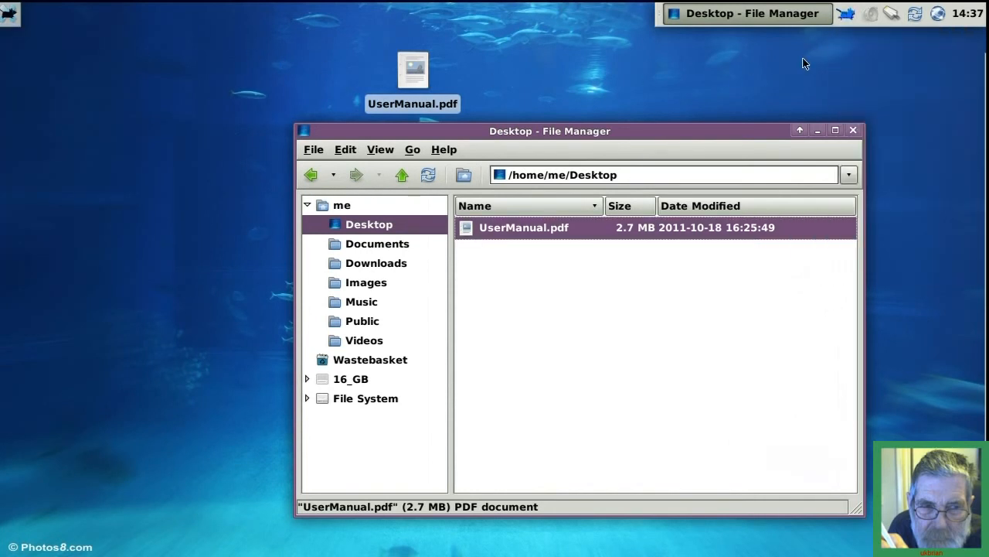